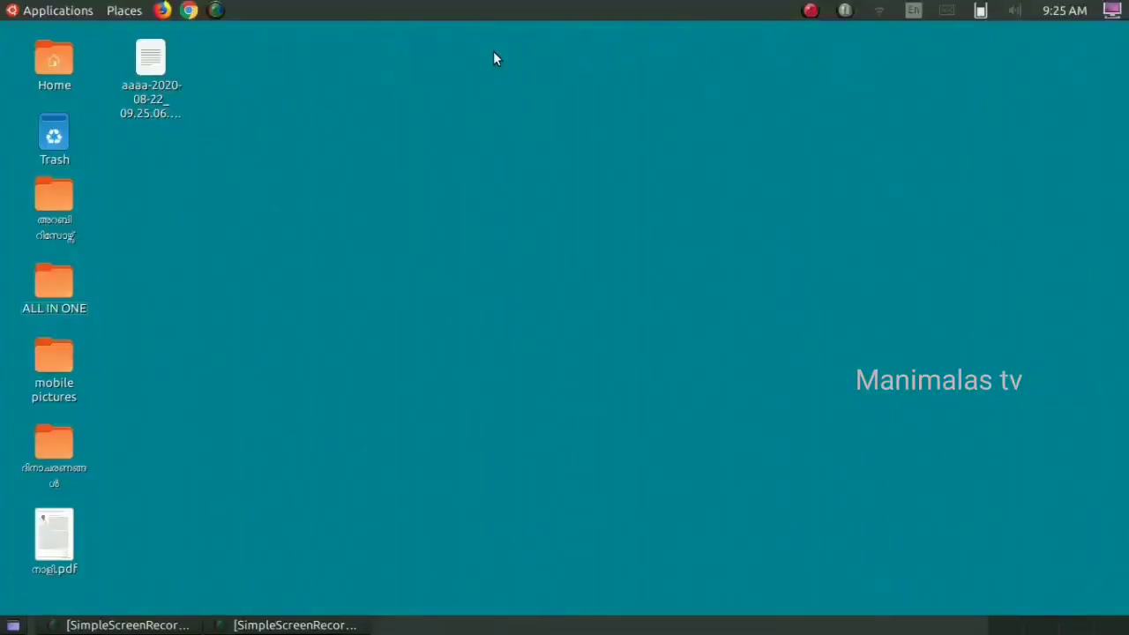
Launch Google Chrome and open a second blank new tab with Ctrl+T.
left_click(190, 11)
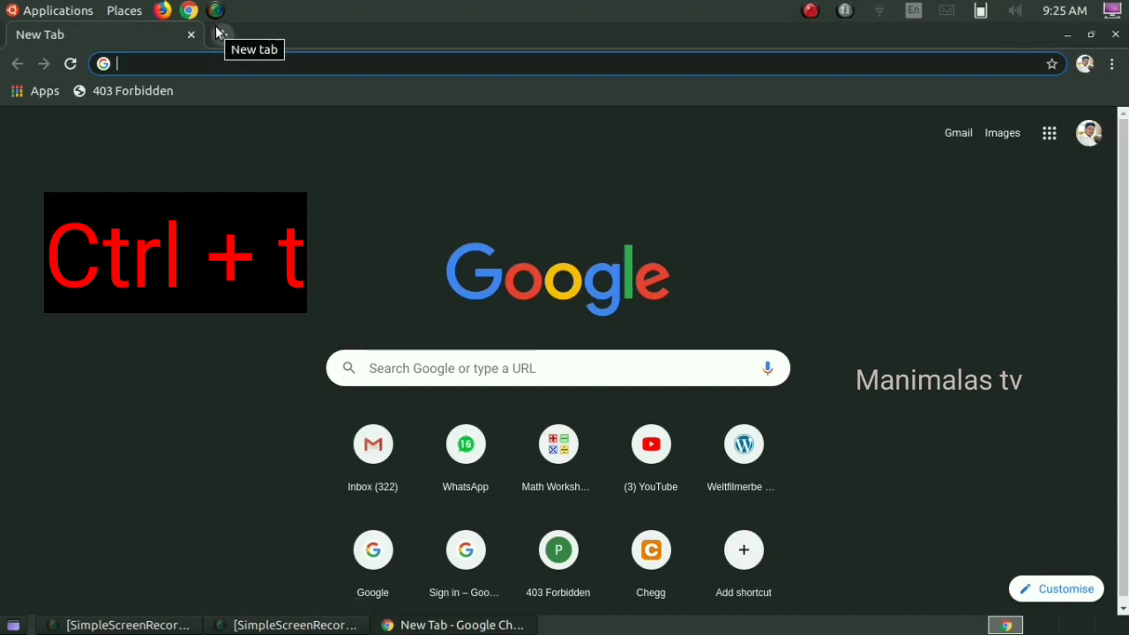
key("ctrl+t")
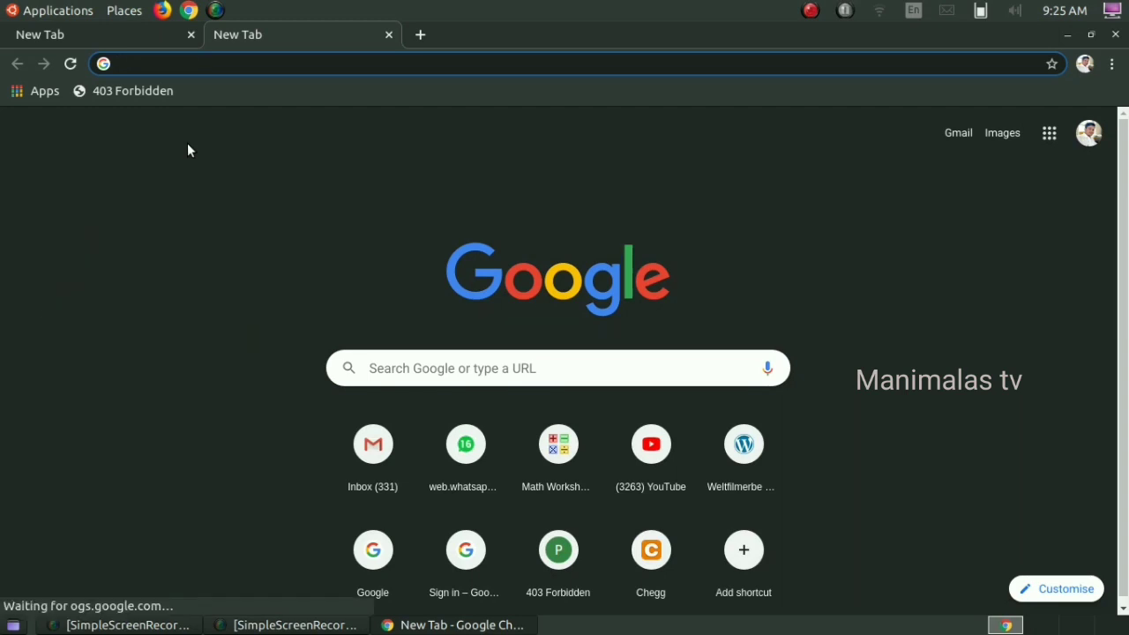
Close the extra tabs and open a fresh new tab for searching.
key("ctrl+w")
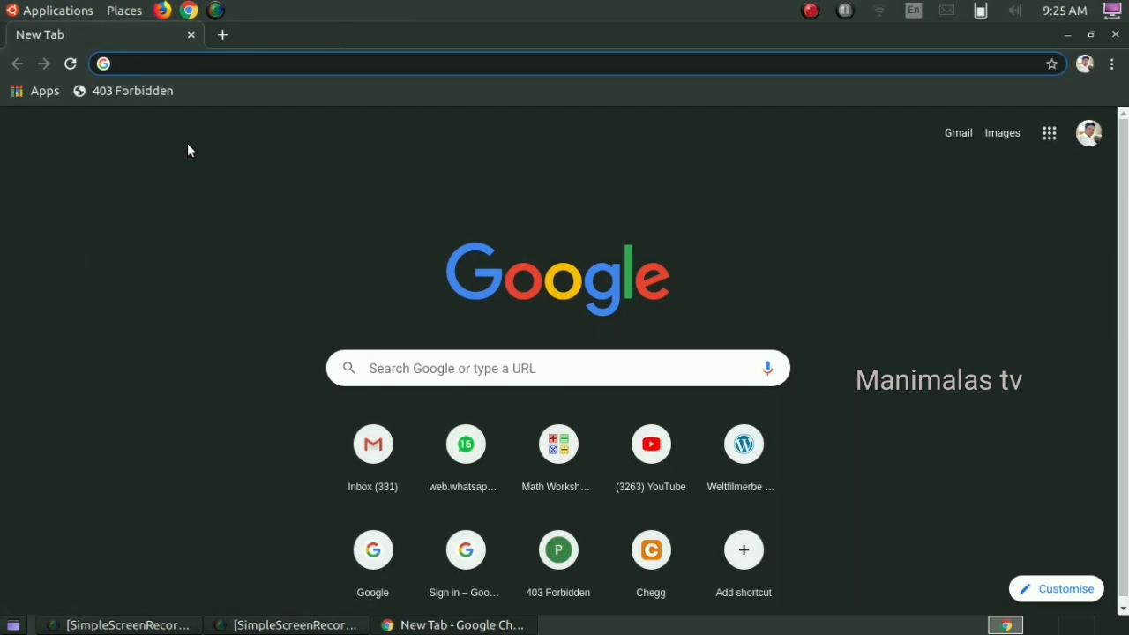
key("ctrl+t")
key("ctrl+w")
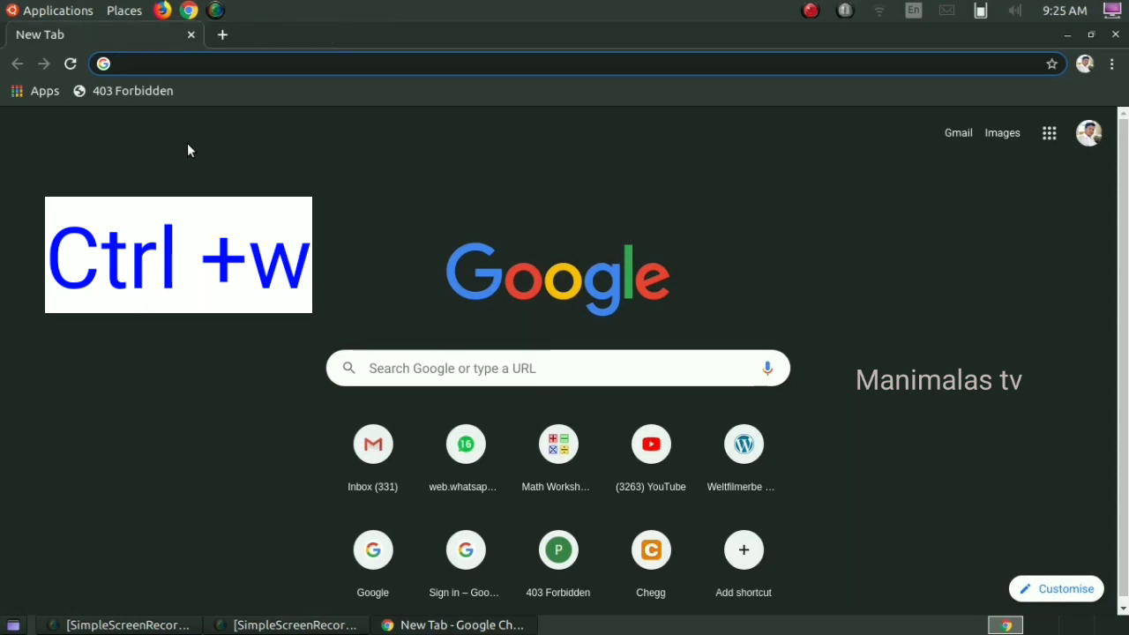
key("ctrl+t")
Search for a person's name, scroll through the results, then close the results tab.
type("ja")
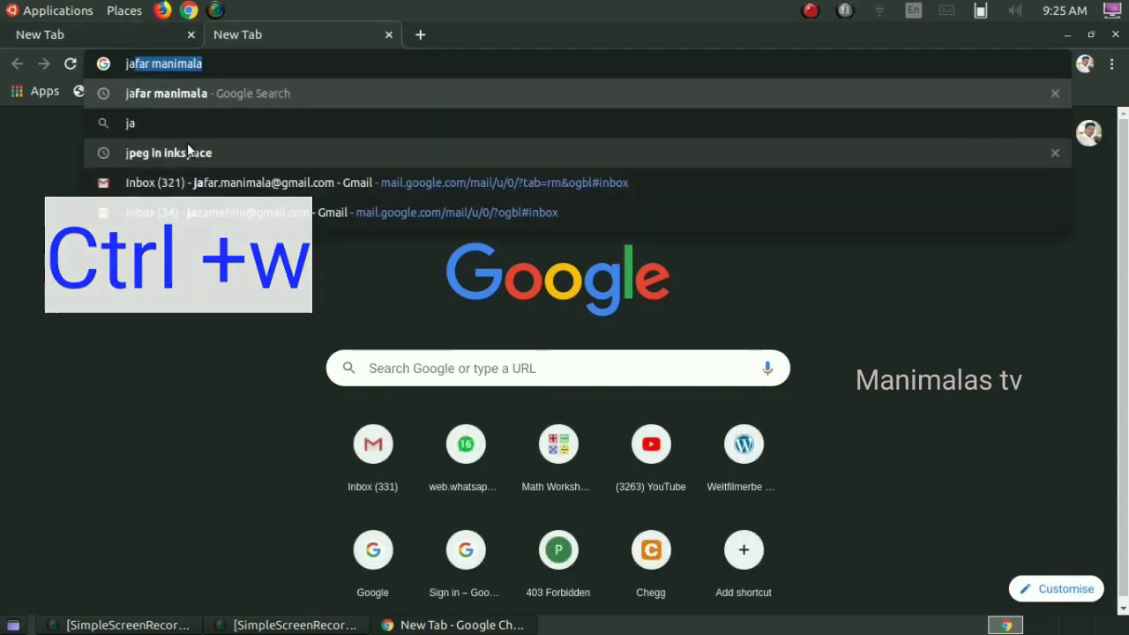
type("far manima")
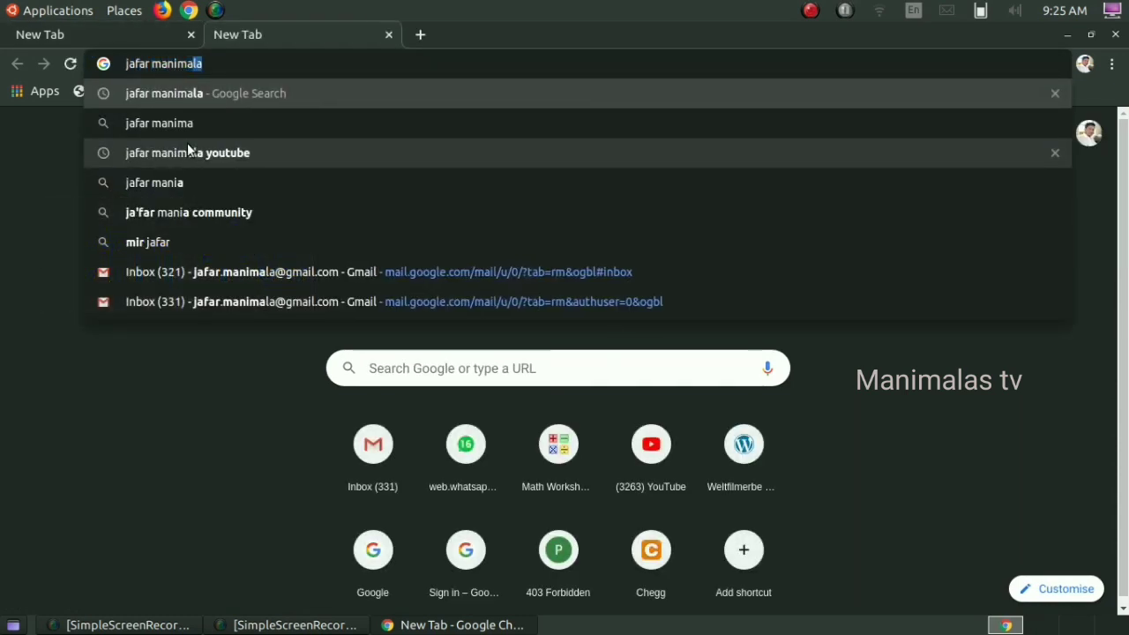
key("Return")
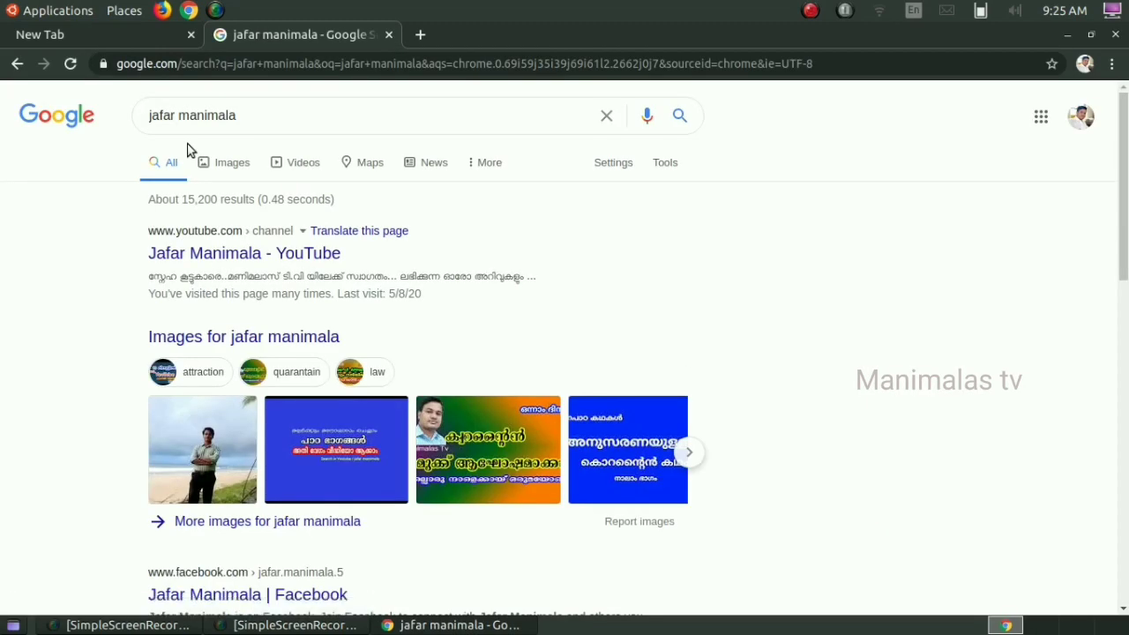
scroll(18, 368, "down", 1)
scroll(20, 266, "down", 3)
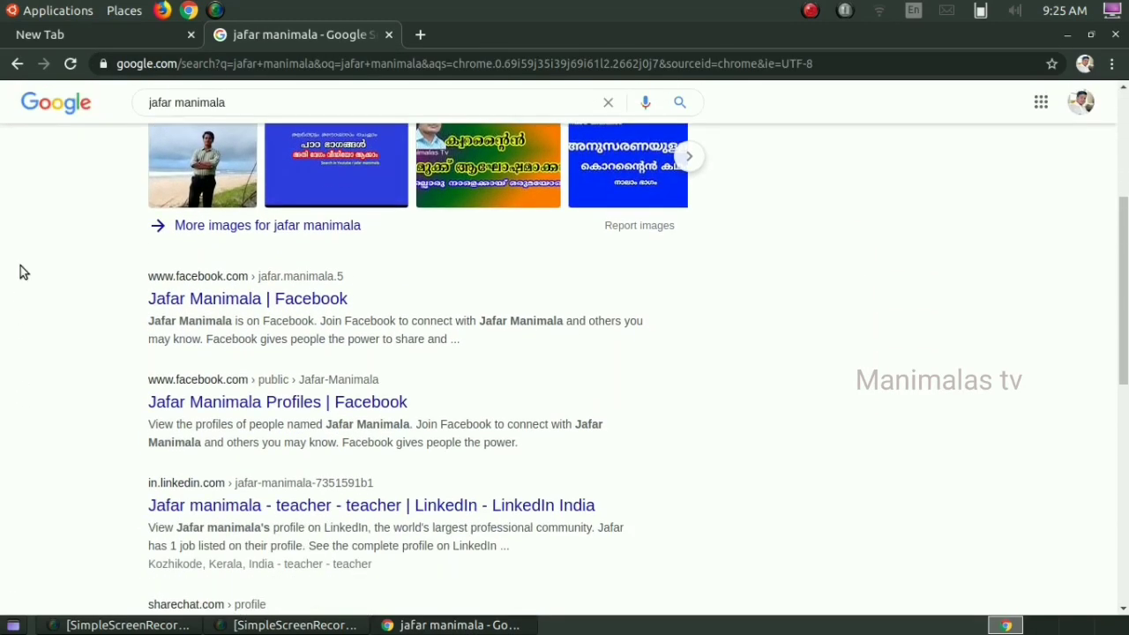
scroll(50, 299, "down", 2)
left_click(393, 34)
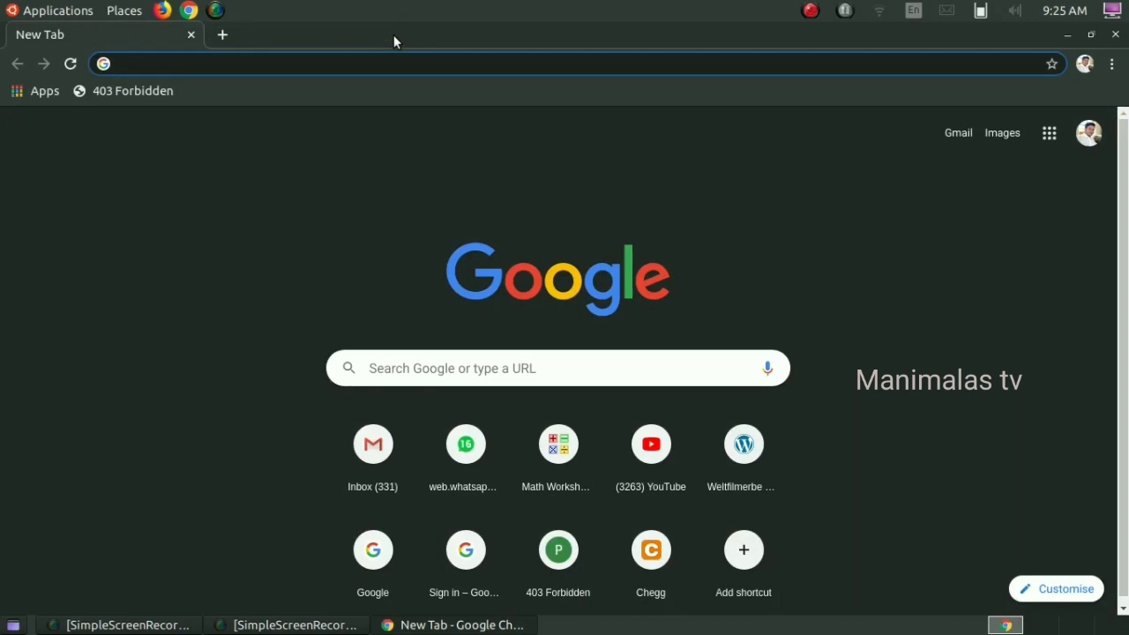
Reopen the closed search results tab with Ctrl+Shift+T, then close it again.
key("ctrl+shift+t")
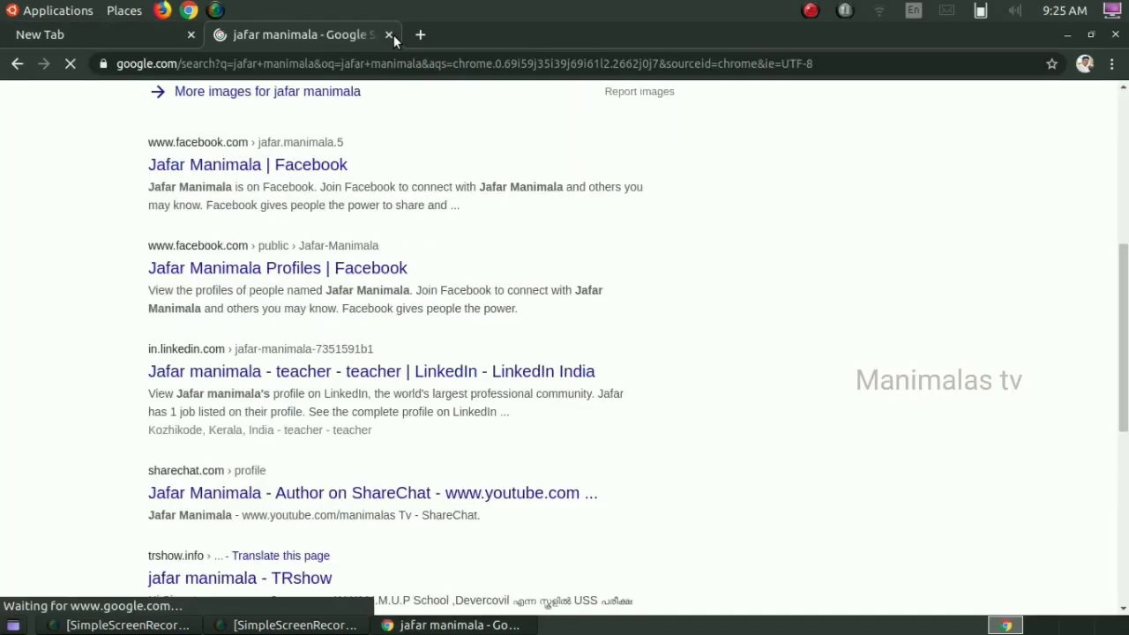
left_click_drag(1126, 304, 1108, 364)
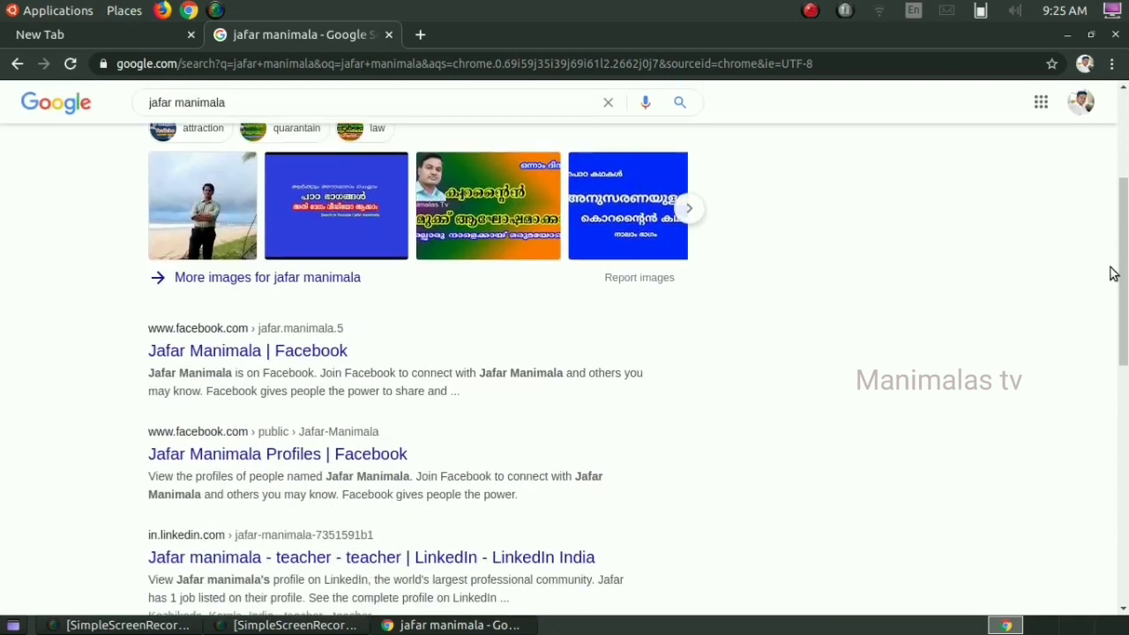
key("ctrl+w")
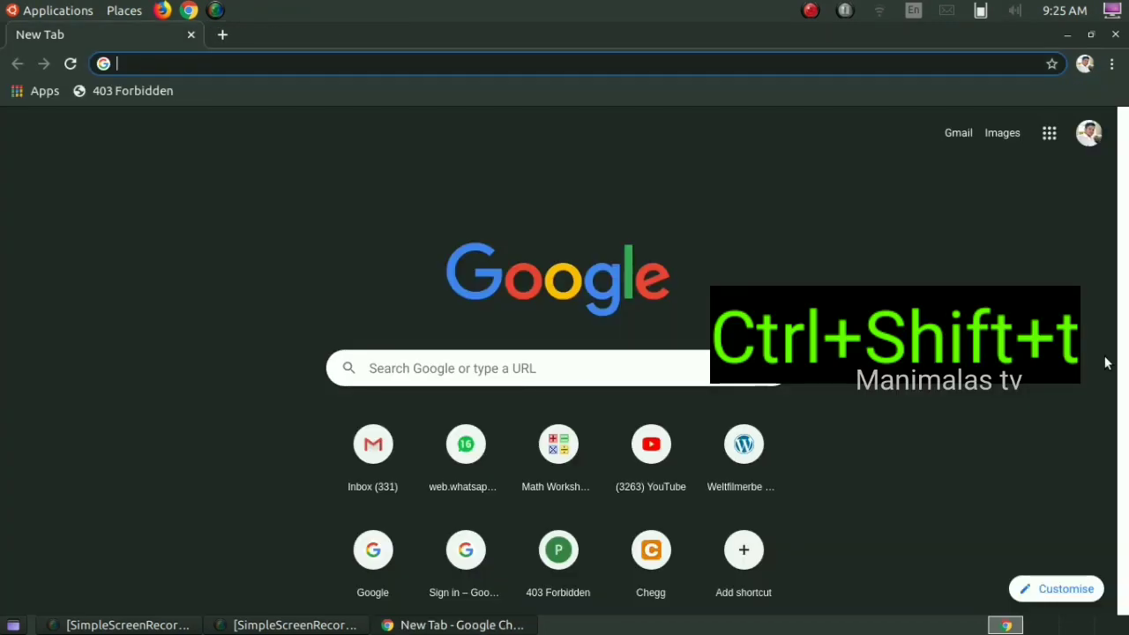
Restore the results tab once more, scroll back to the top, and open an incognito window.
key("ctrl+shift+t")
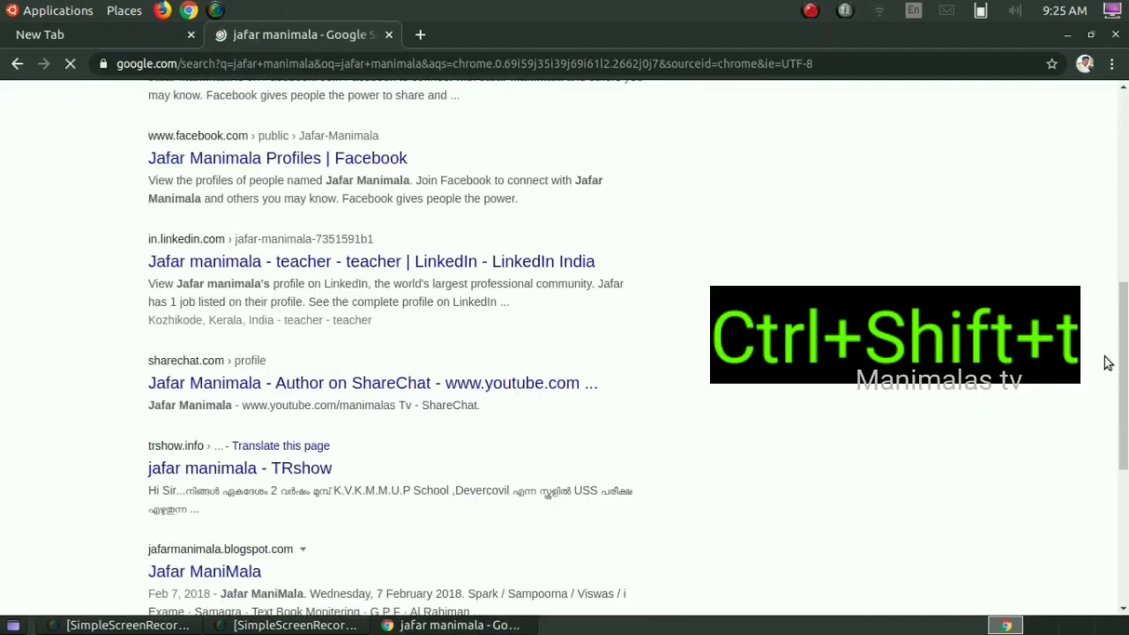
scroll(36, 433, "up", 2)
scroll(36, 433, "up", 2)
scroll(37, 460, "up", 1)
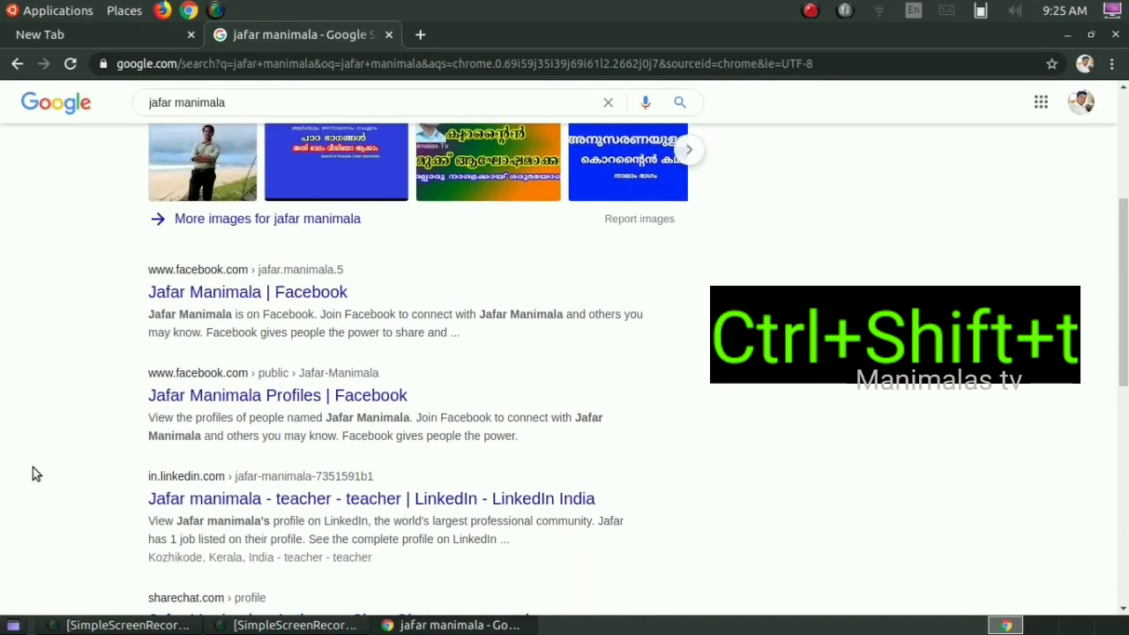
scroll(32, 471, "up", 2)
scroll(3, 454, "down", 2)
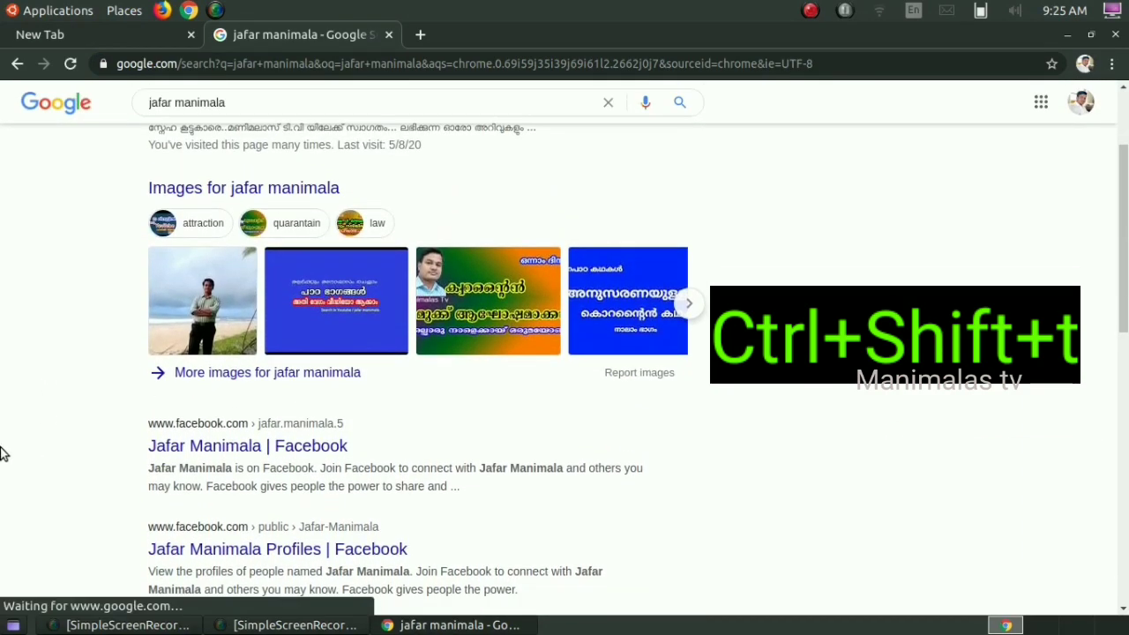
scroll(18, 454, "up", 3)
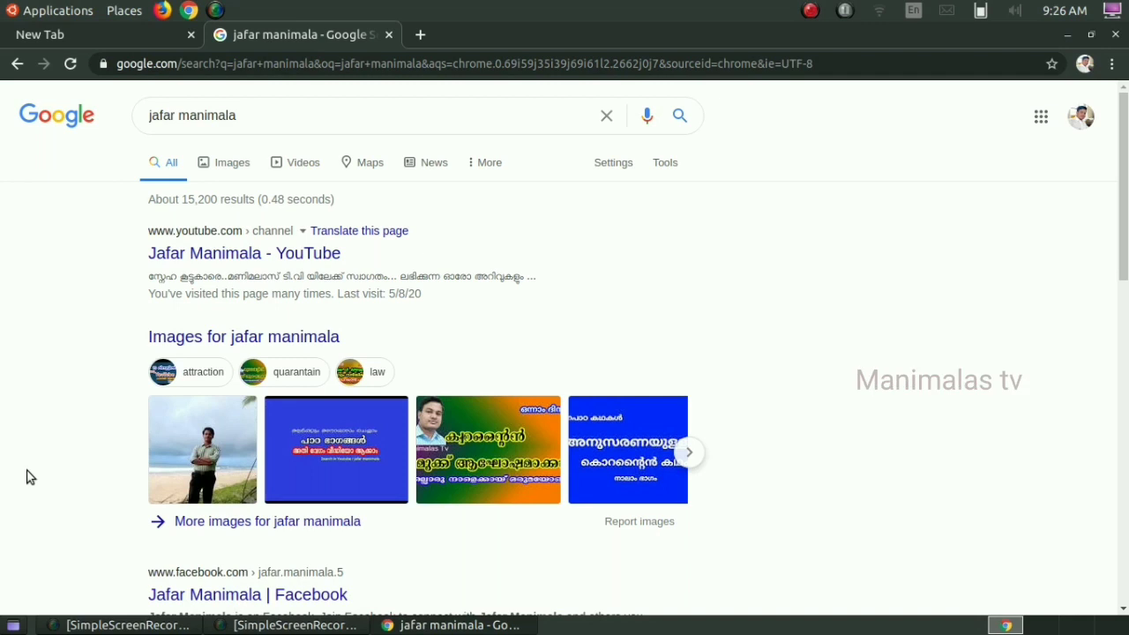
key("ctrl+shift+n")
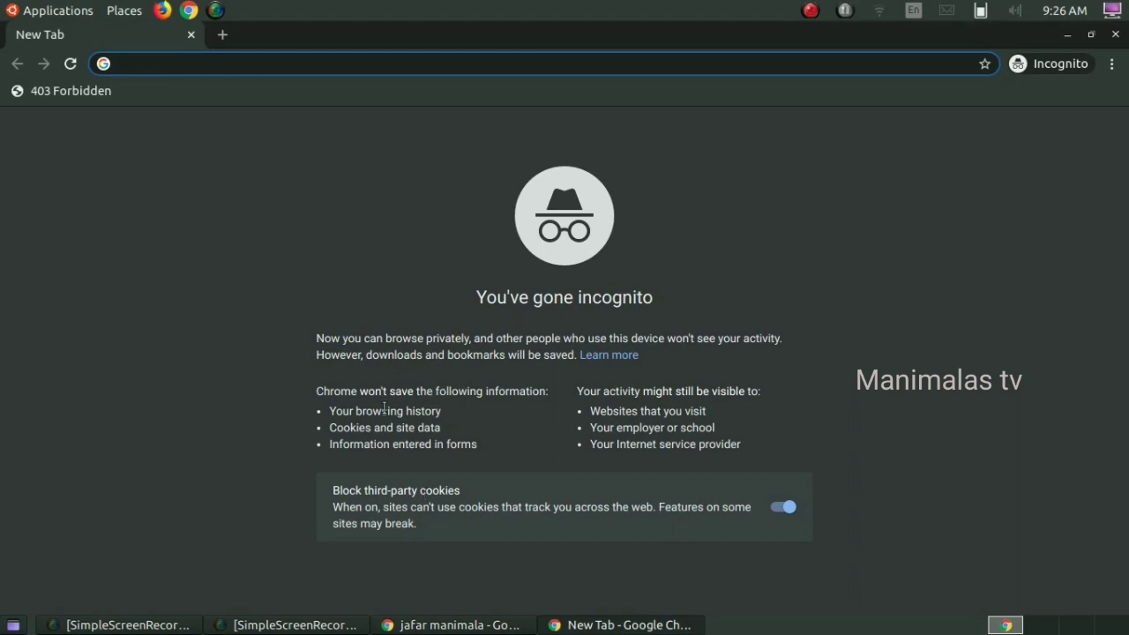
In the incognito window, search Google for 'manimalas tv' and scroll through the results.
left_click_drag(318, 391, 548, 397)
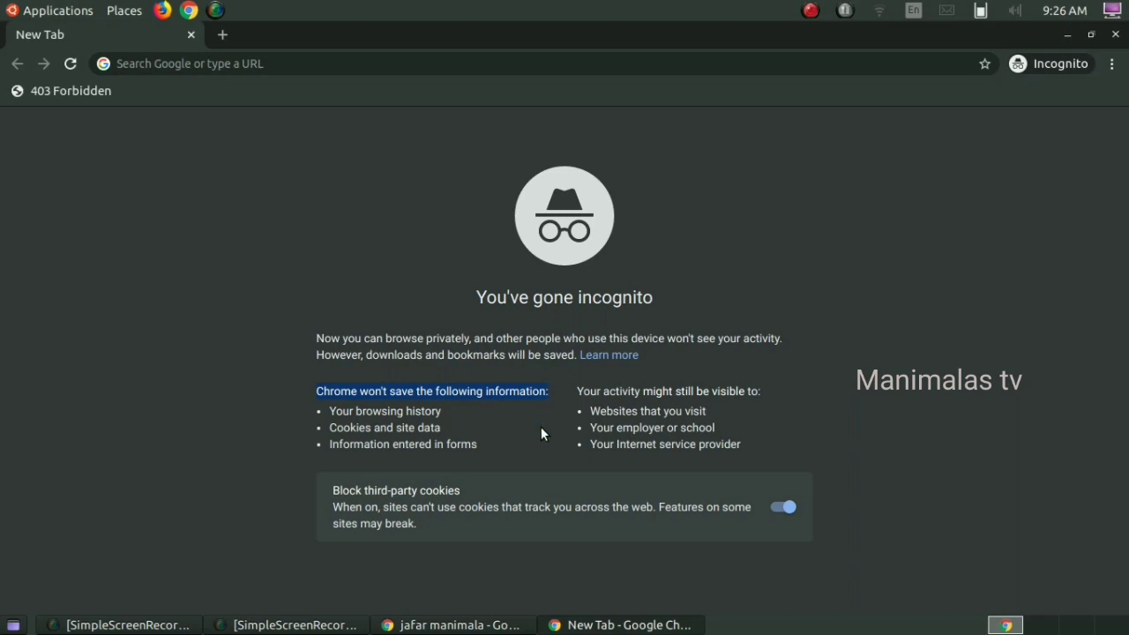
left_click(328, 70)
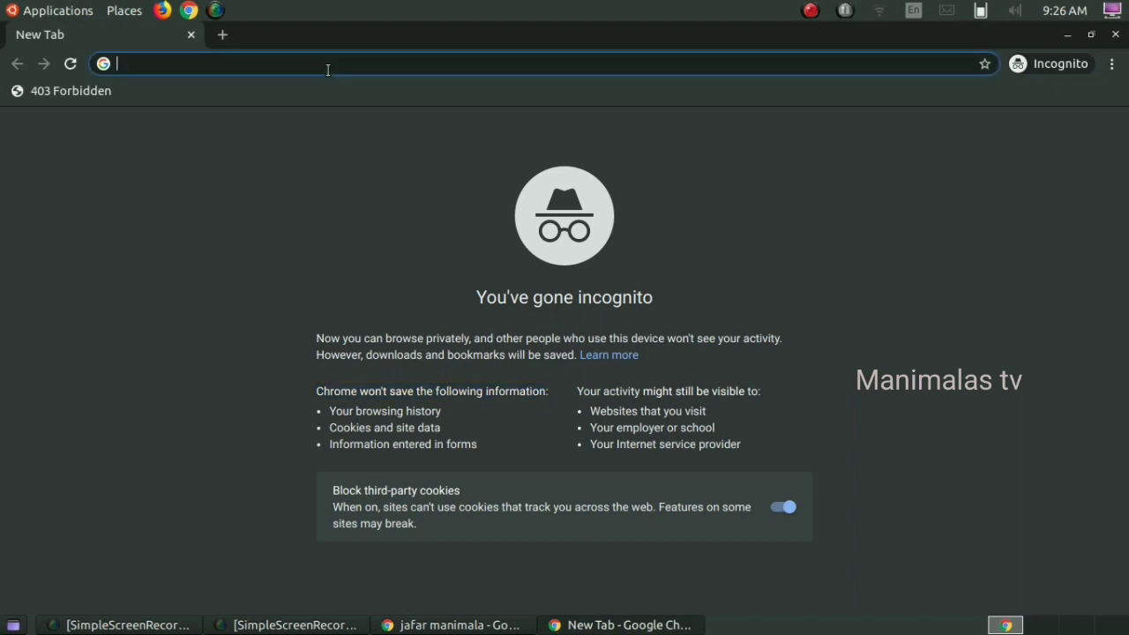
type("jafar")
key("BackSpace")
key("BackSpace")
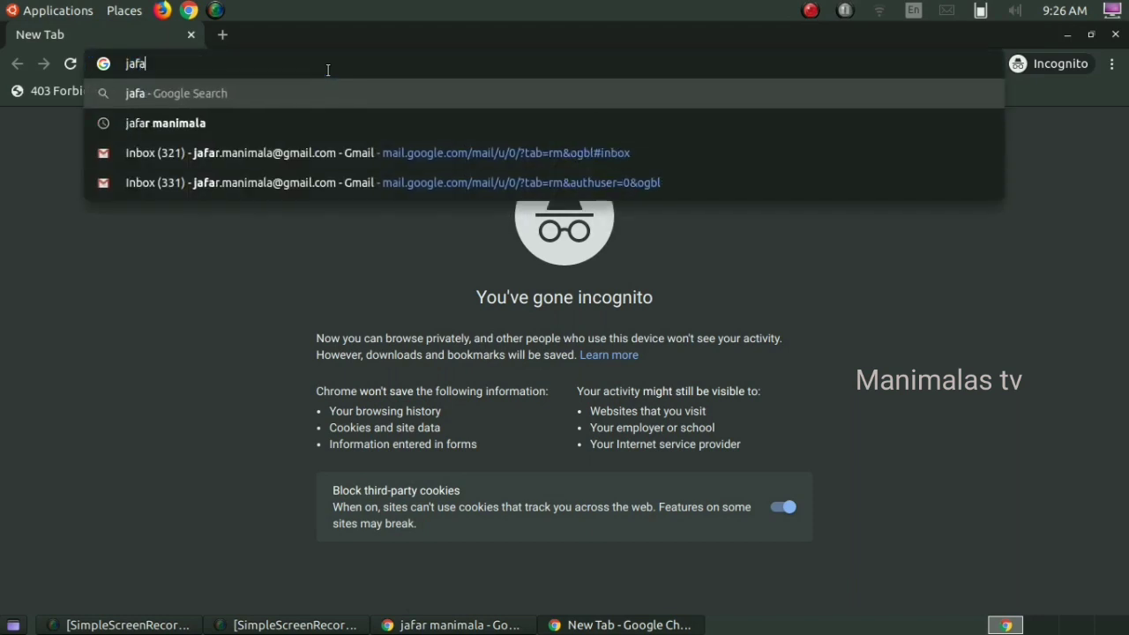
key("BackSpace")
key("BackSpace")
key("BackSpace")
type("manimaa")
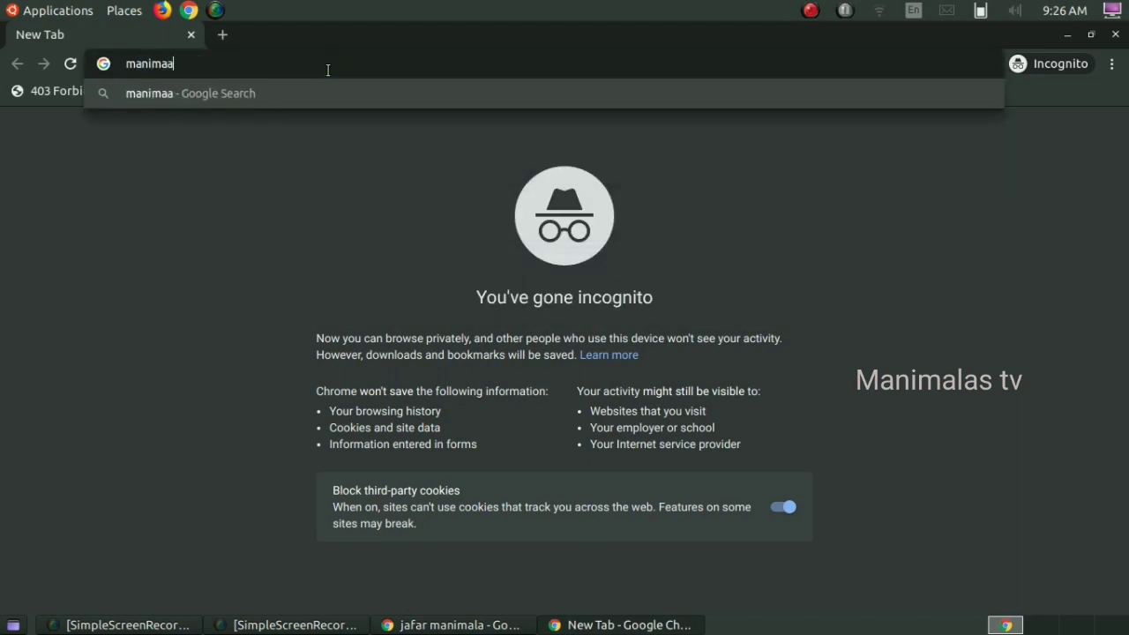
key("BackSpace")
type("las t")
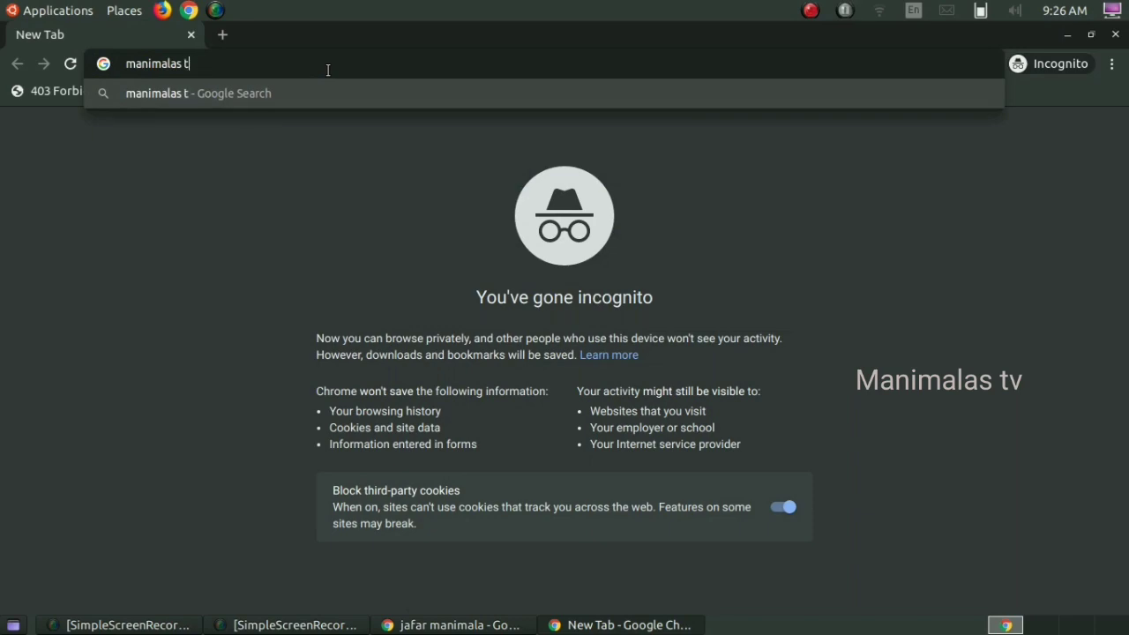
type("v")
key("Return")
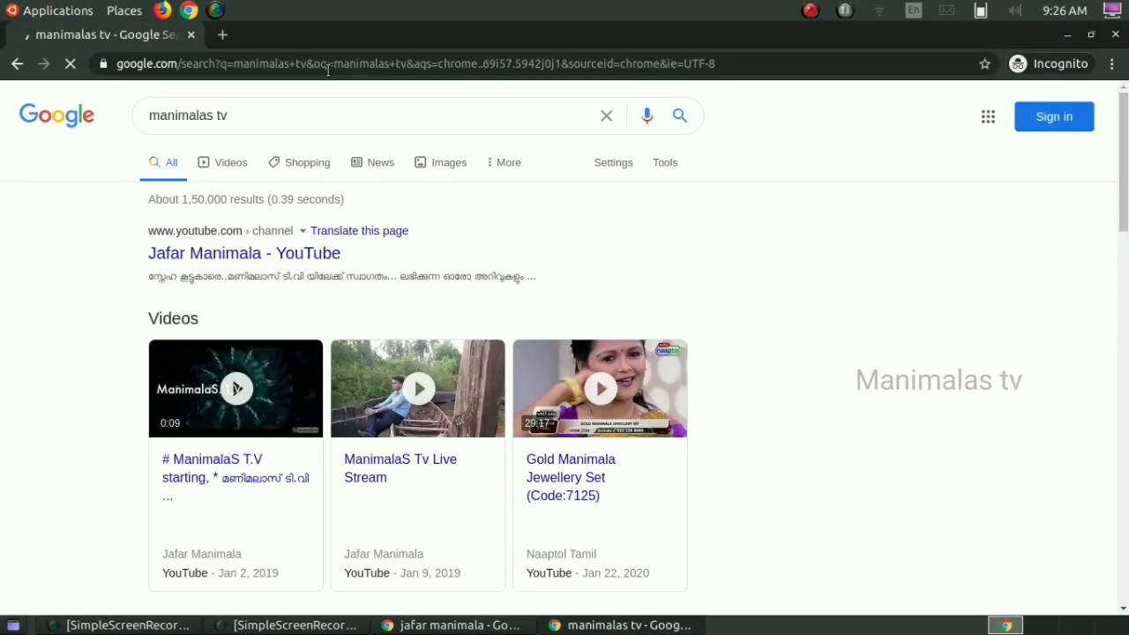
scroll(20, 360, "down", 5)
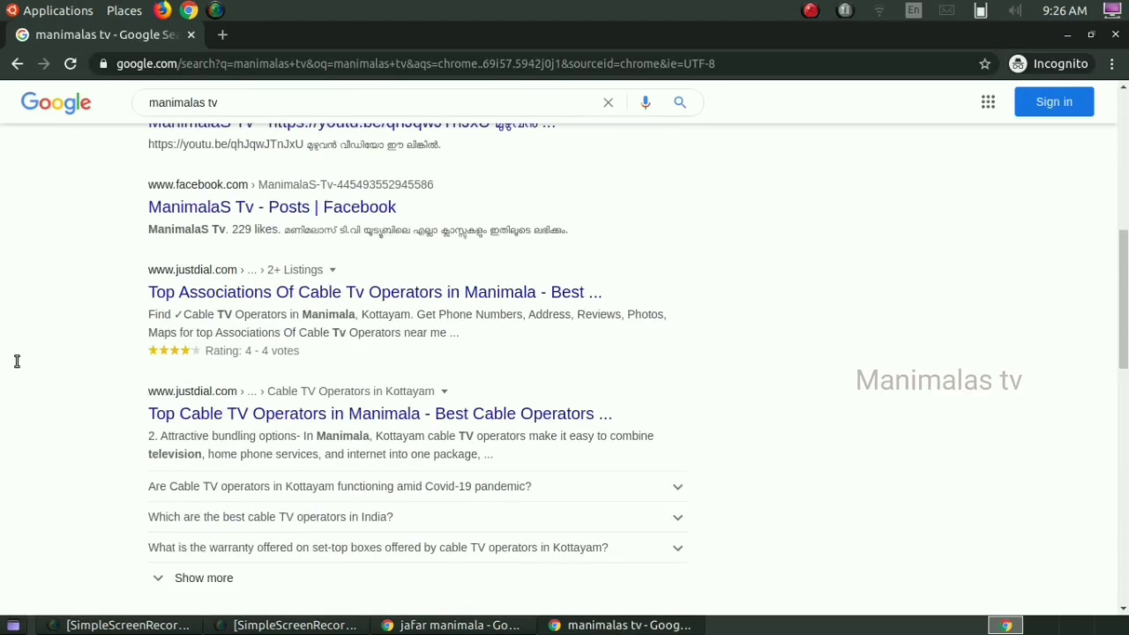
scroll(20, 397, "up", 6)
Open the channel page, play then pause Digital Magazine Part 3, and open History with Ctrl+H.
left_click(171, 254)
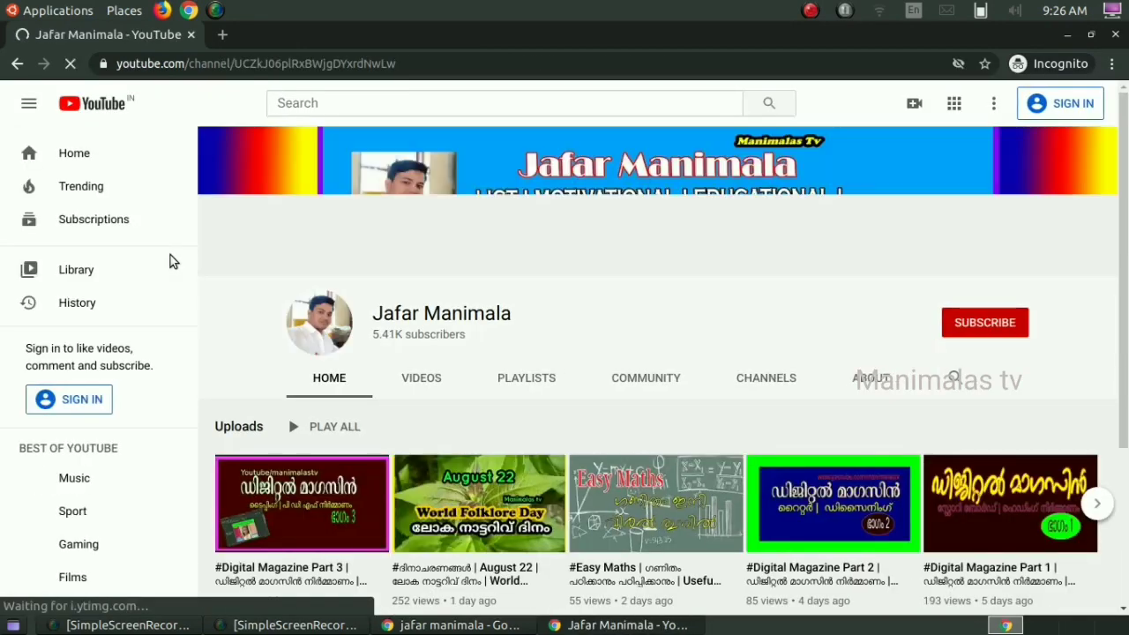
left_click(281, 498)
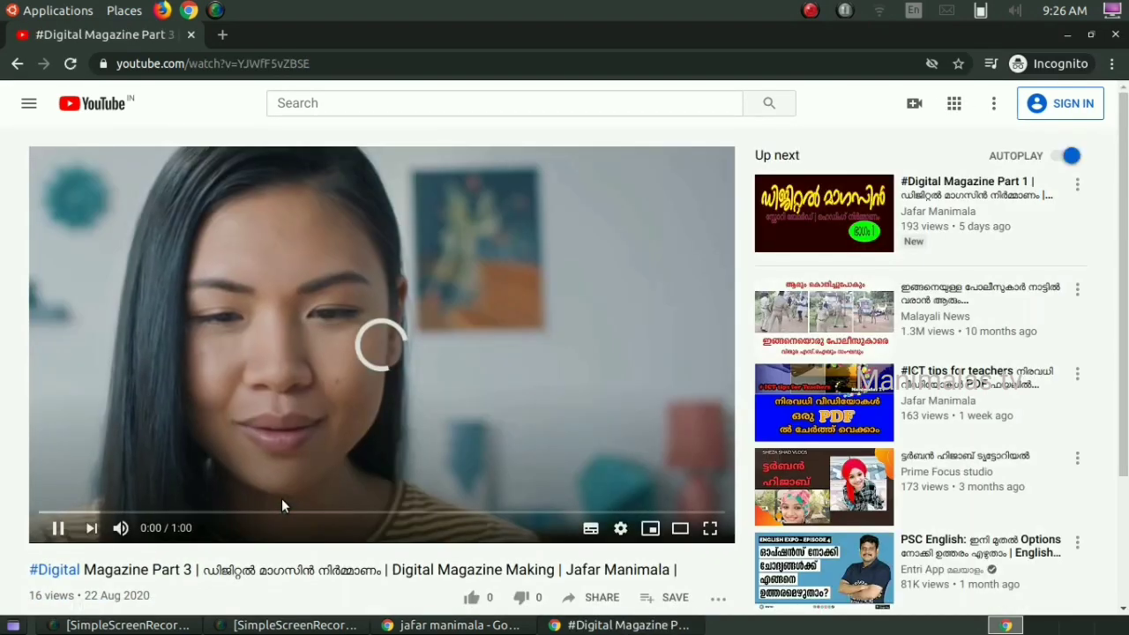
left_click(56, 527)
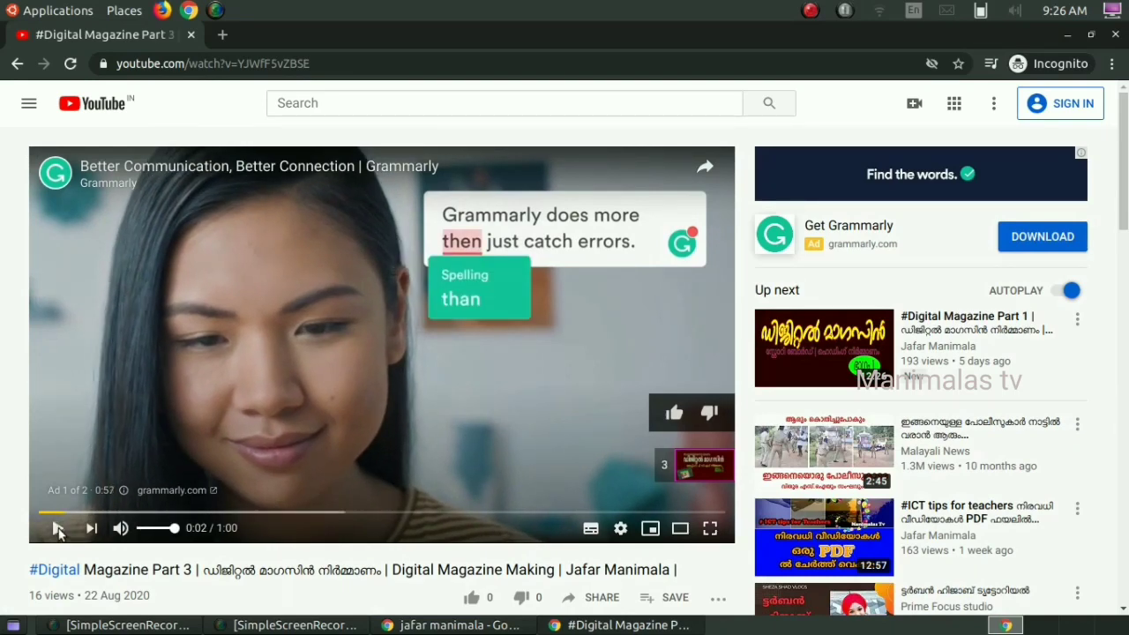
key("ctrl+h")
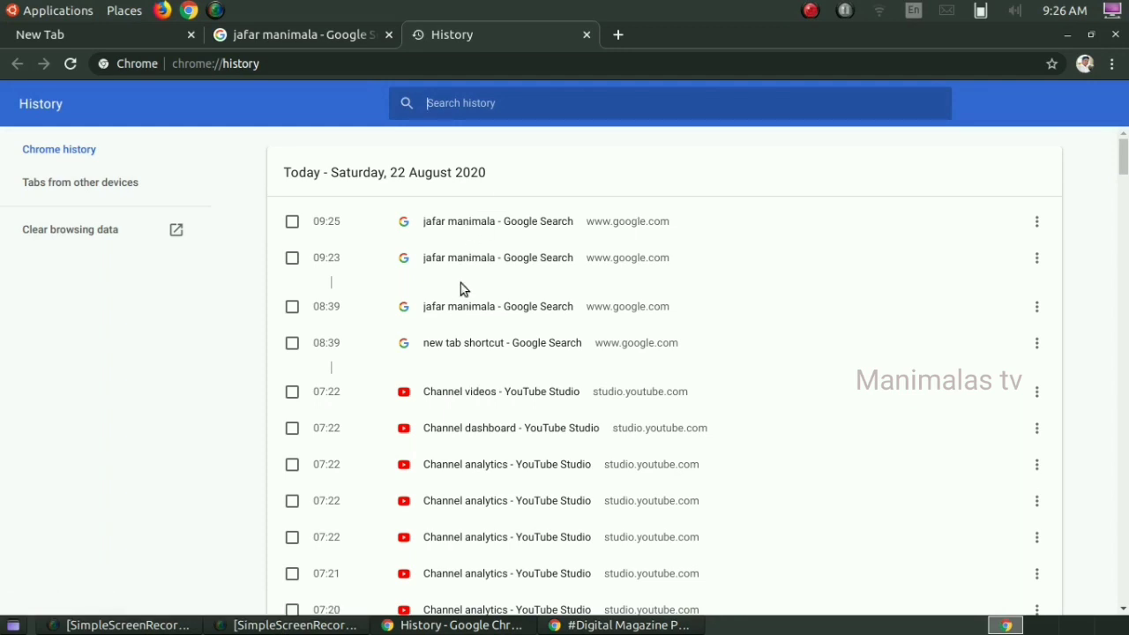
Close the tab, reopen History, open a new incognito window, then show the desktop.
key("ctrl+w")
key("ctrl+w")
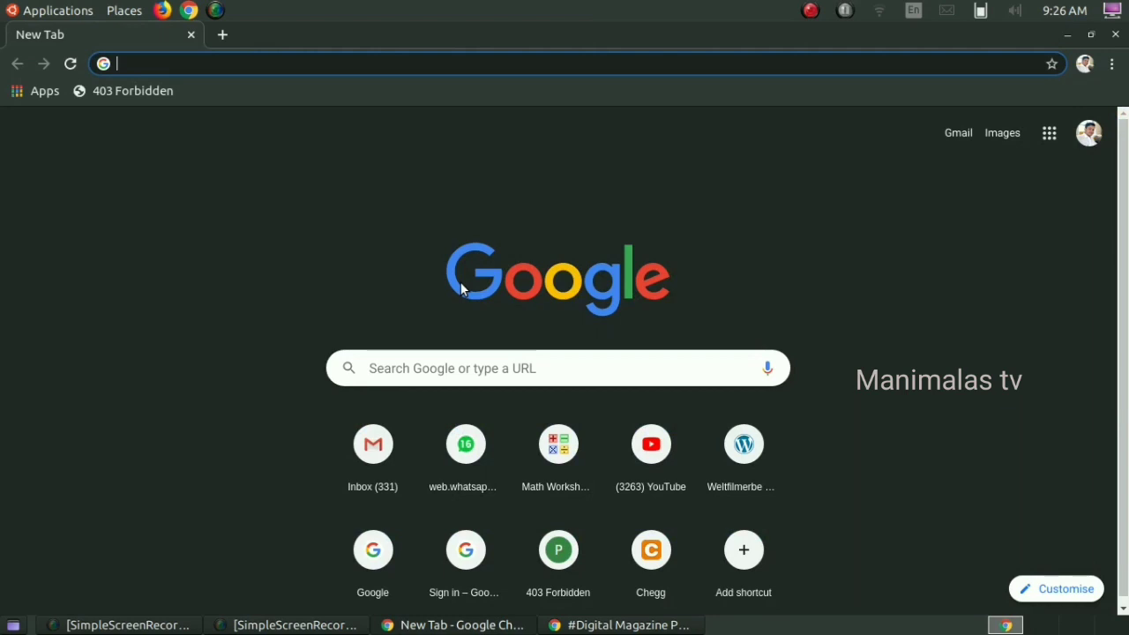
key("ctrl+h")
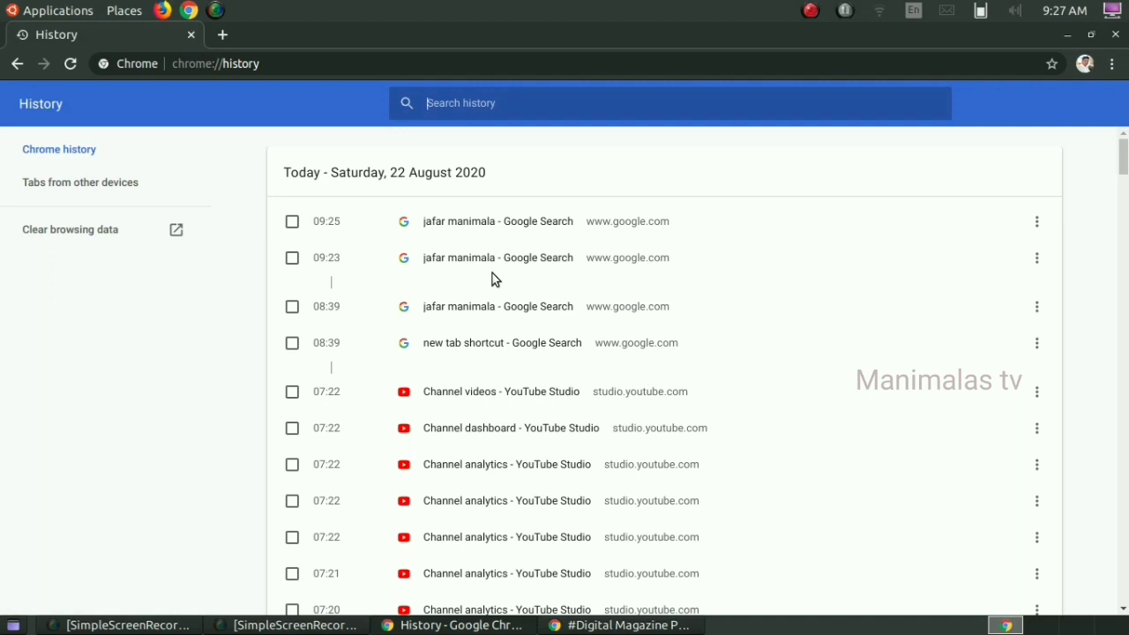
key("ctrl+shift+n")
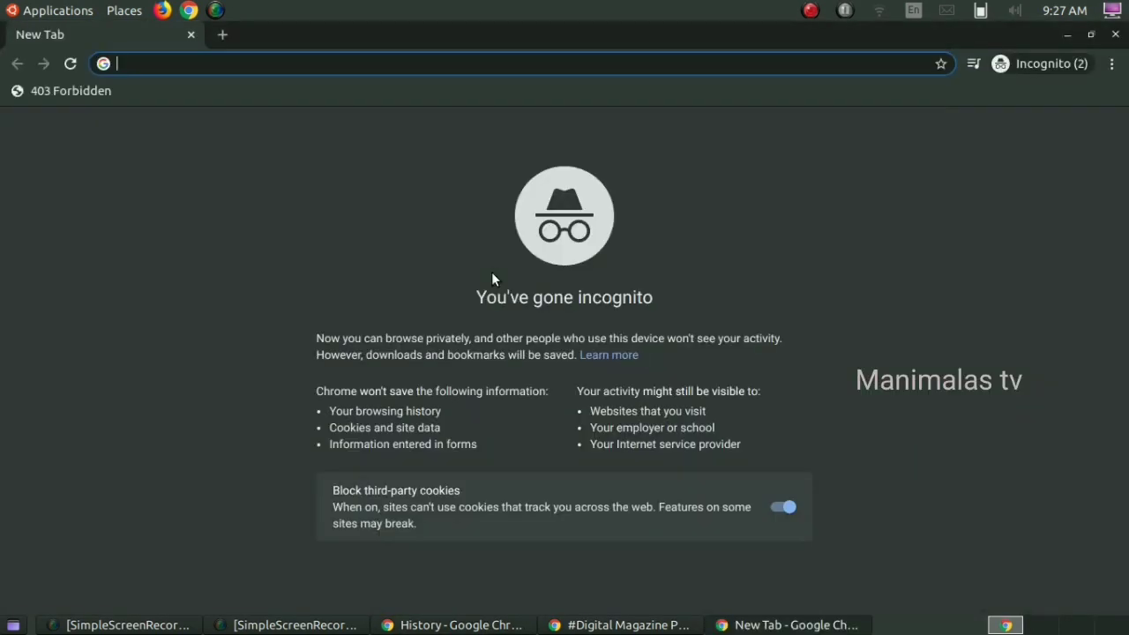
key("ctrl+alt+d")
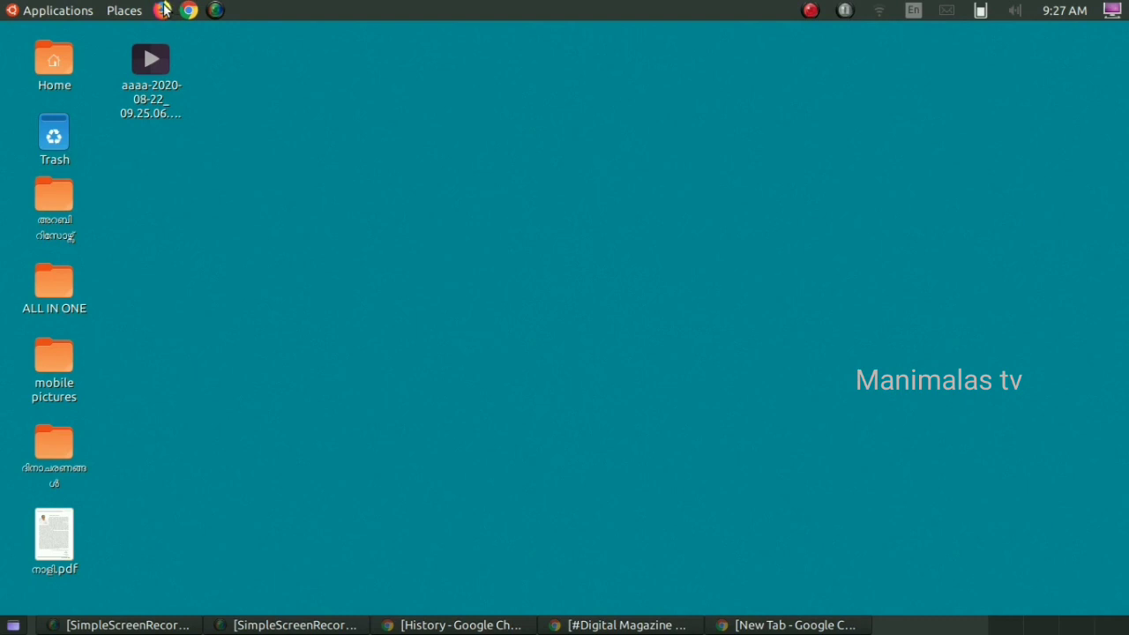
Launch Firefox and open a private browsing window with Ctrl+Shift+P.
left_click(164, 9)
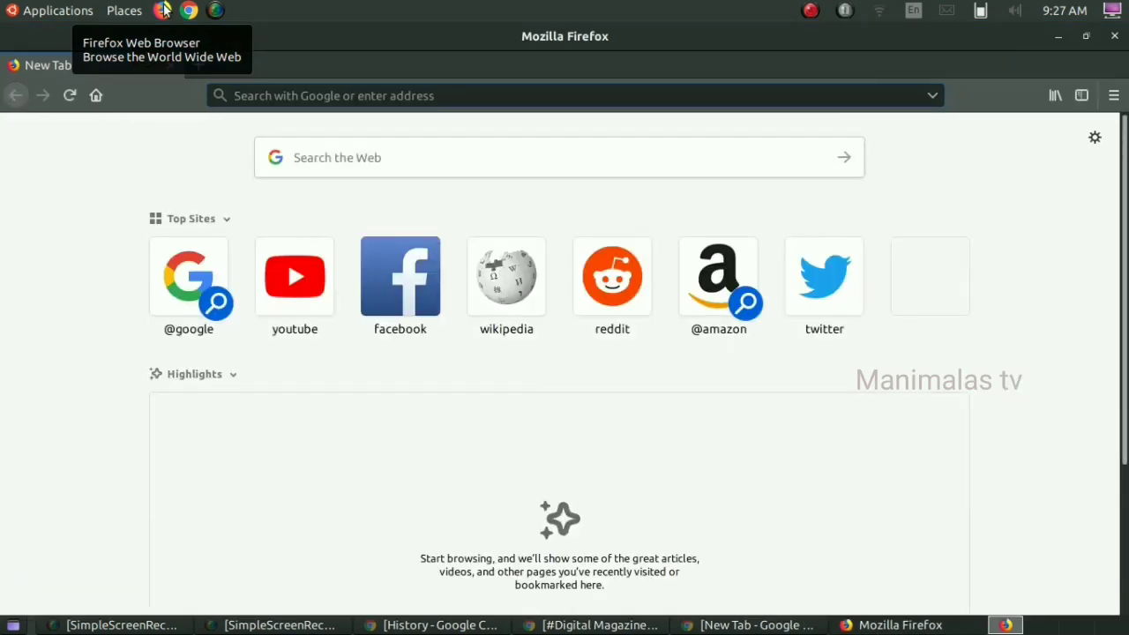
key("ctrl+shift+p")
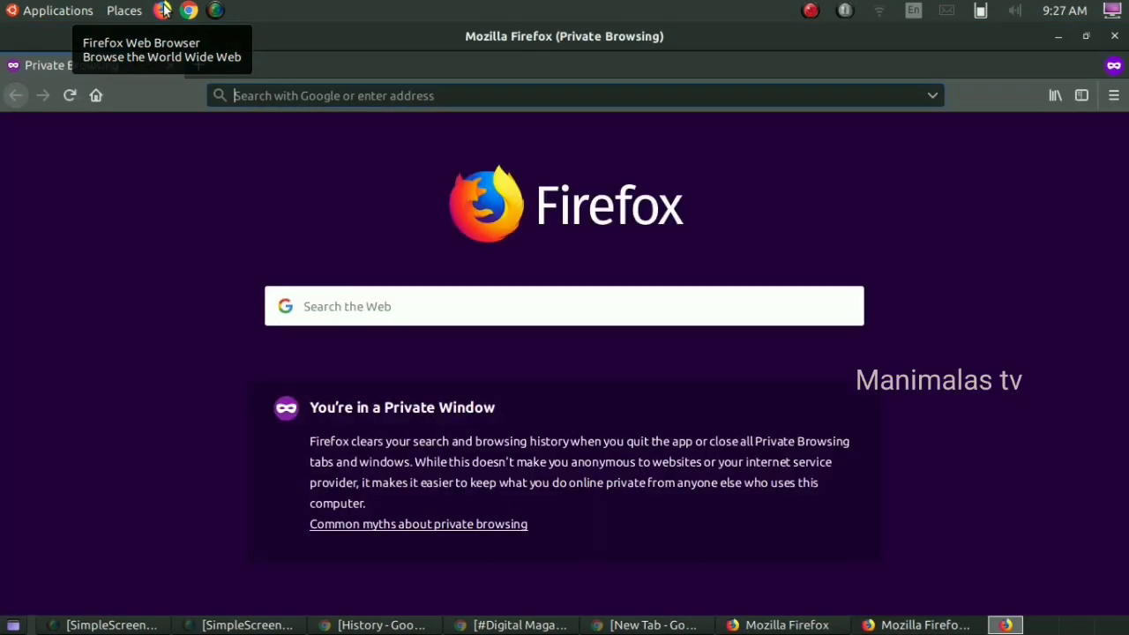
Highlight the private-browsing notice text, deselect it, and close the private window.
left_click_drag(385, 441, 527, 444)
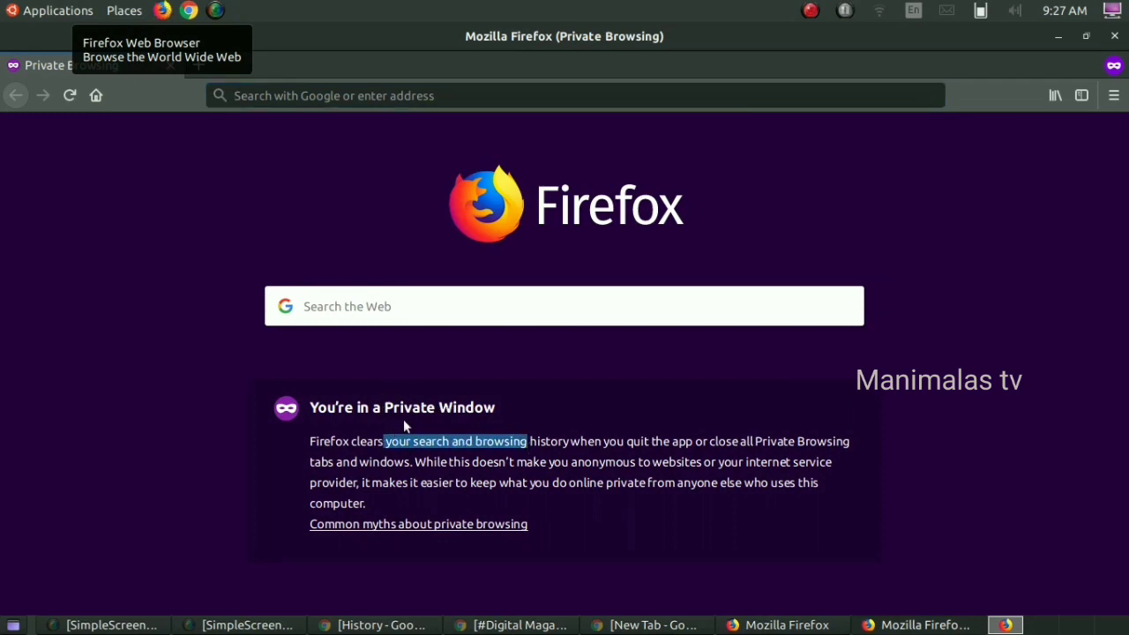
left_click(327, 159)
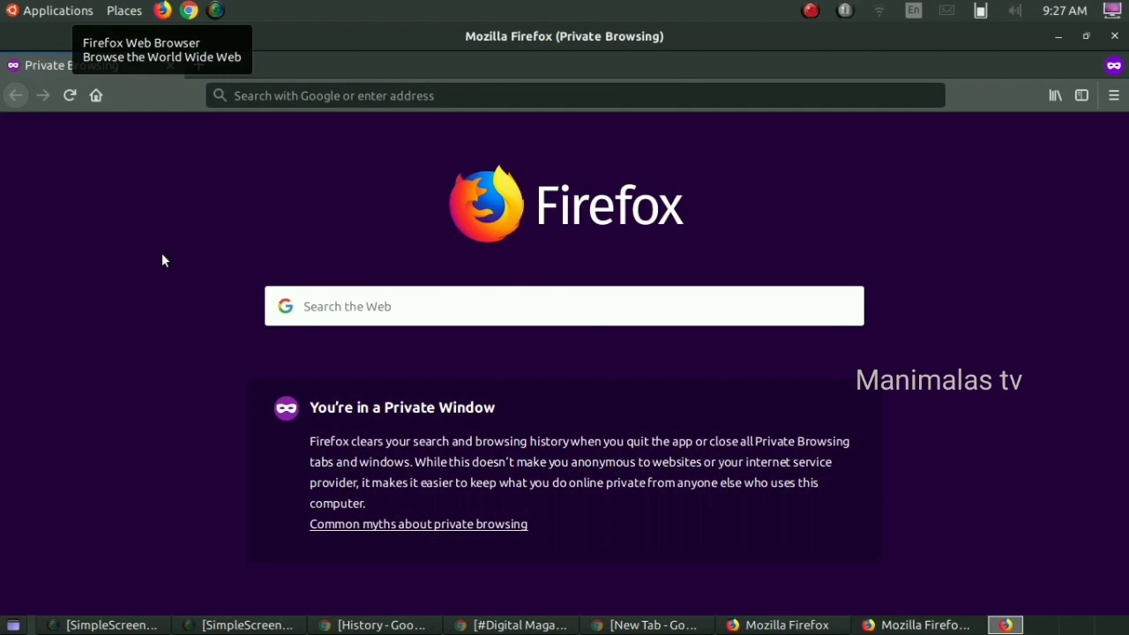
left_click(1117, 38)
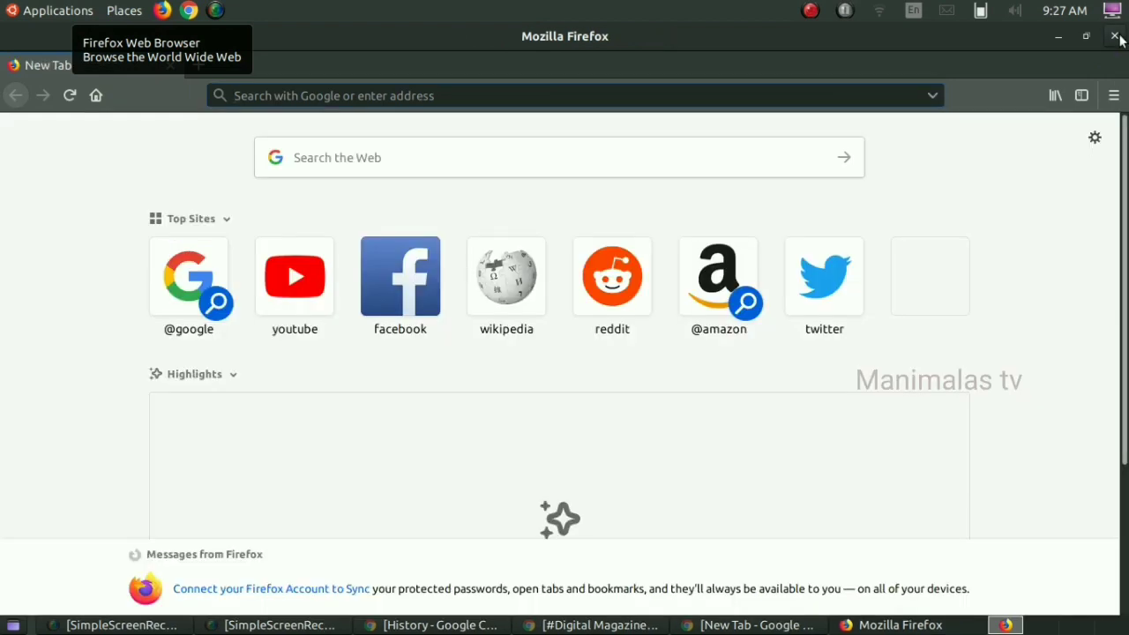
Minimize and restore Firefox, close it, and return to the Chrome window with the video.
left_click(1059, 37)
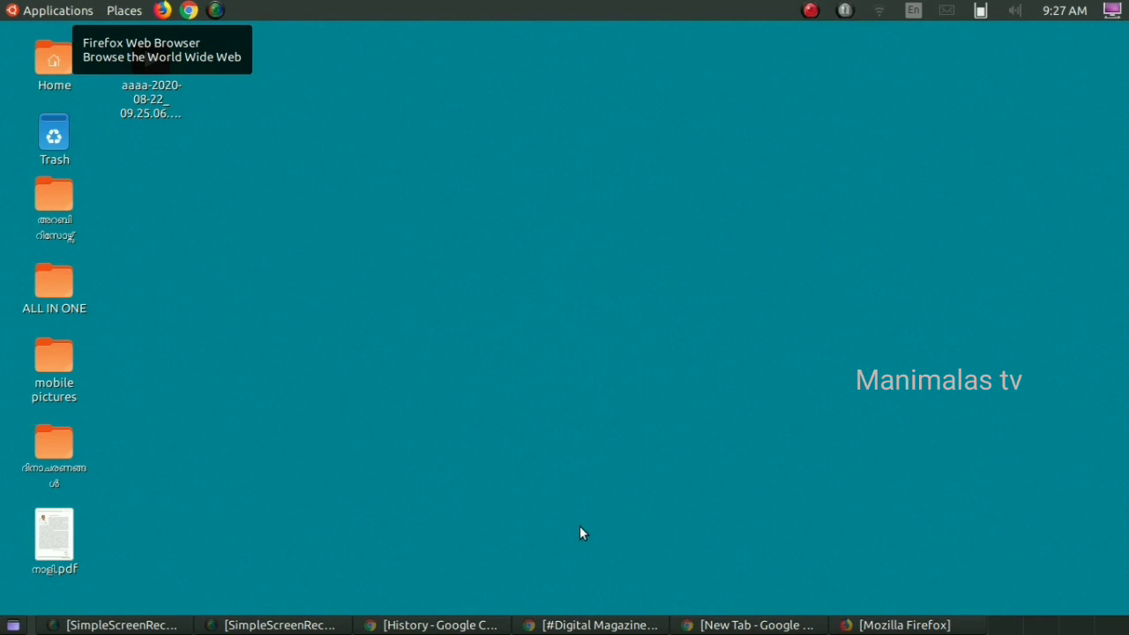
left_click(876, 626)
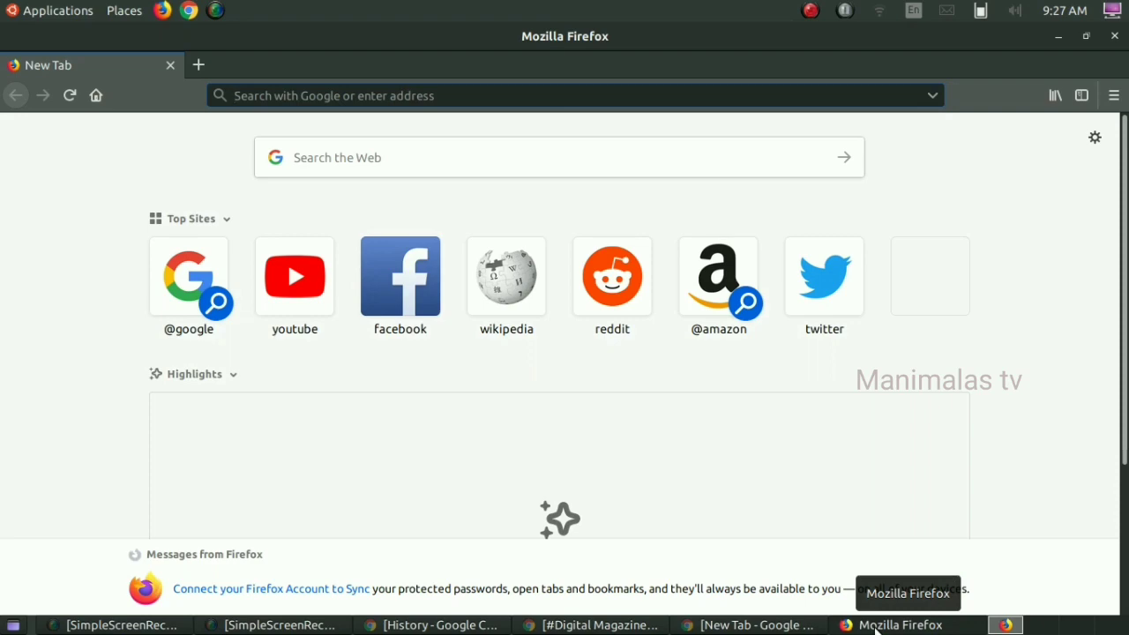
left_click(1116, 37)
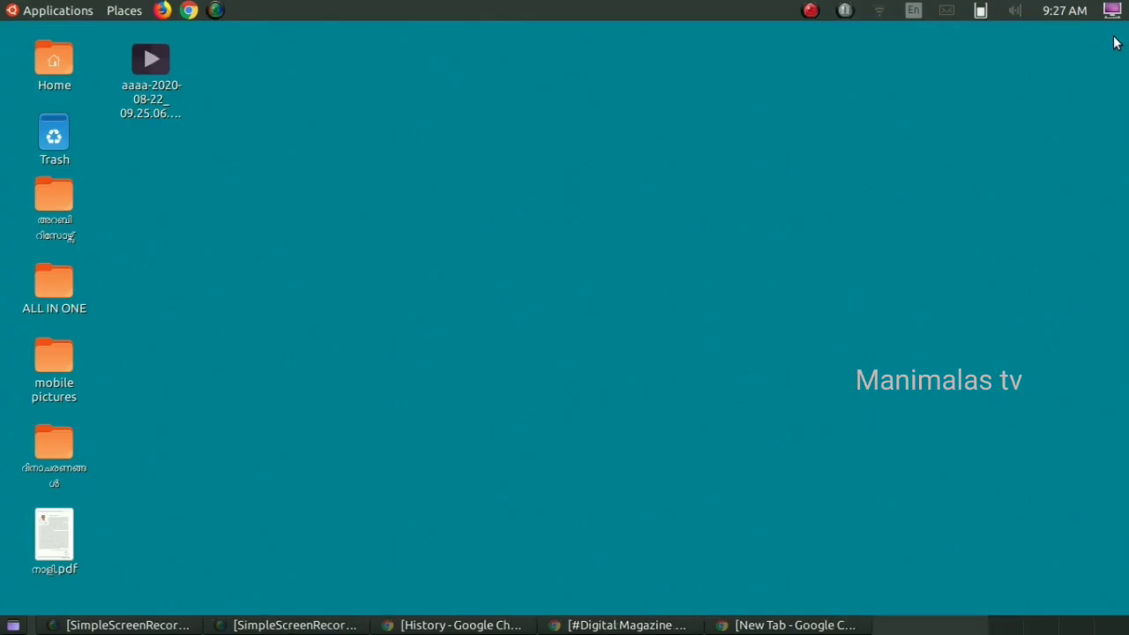
left_click(675, 625)
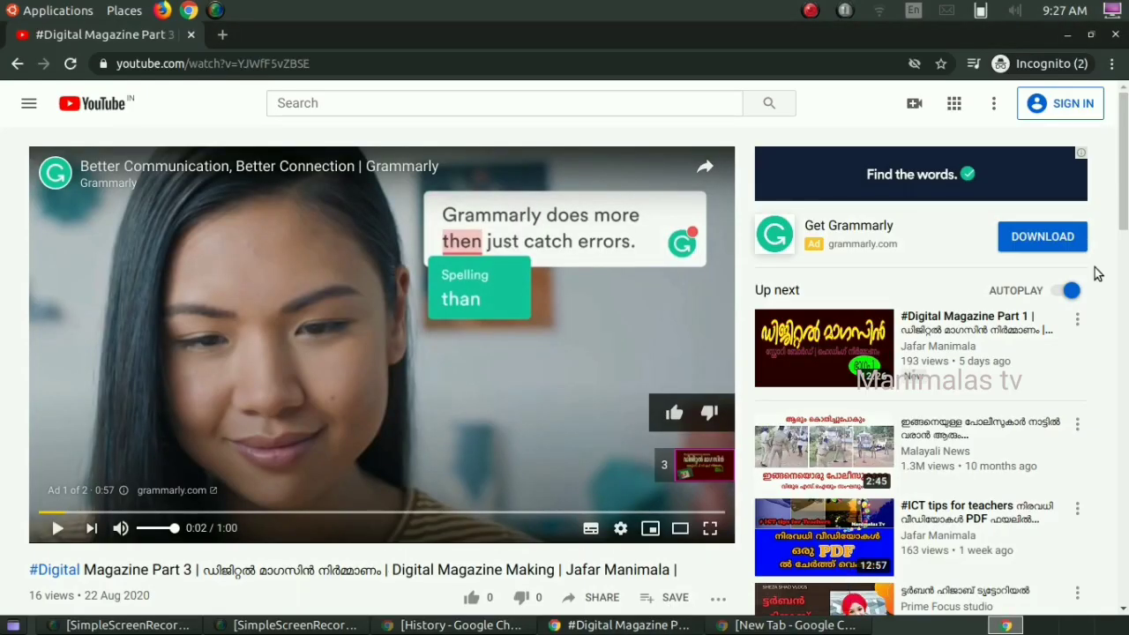
Resume the video, skip the ad, dismiss the YouTube Premium offer, and double-click to go full screen.
left_click_drag(1124, 177, 1126, 212)
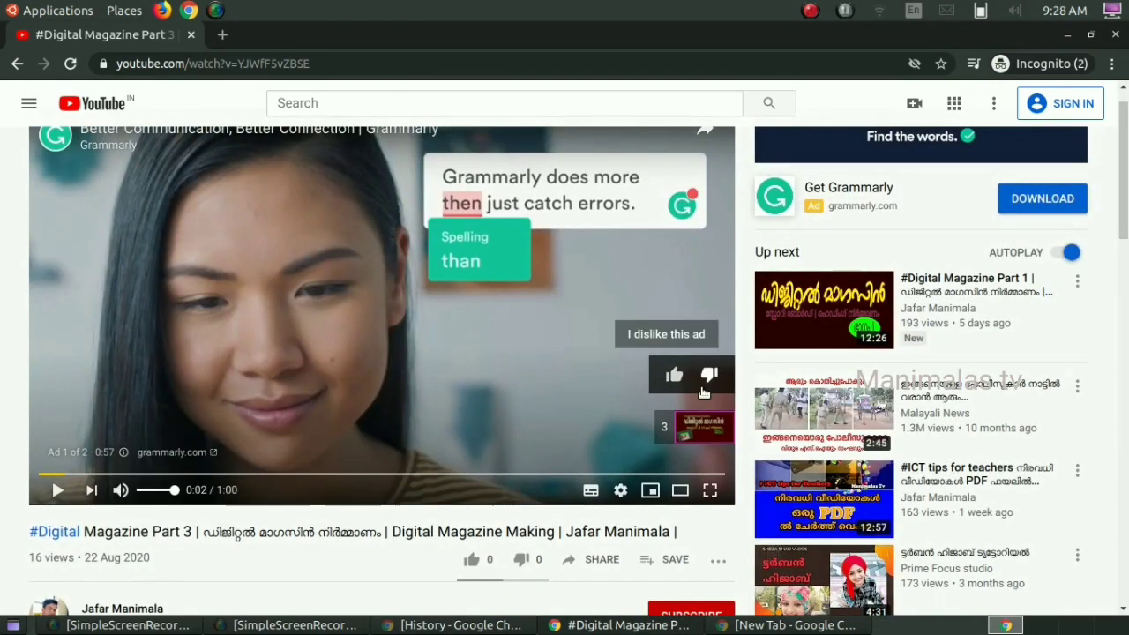
left_click(467, 393)
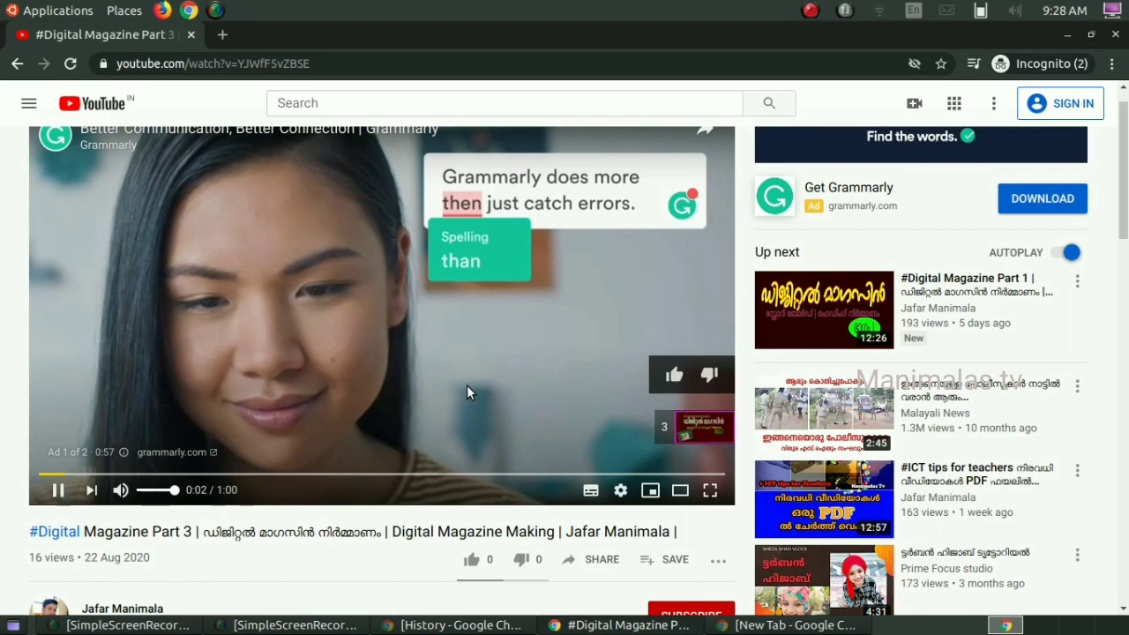
scroll(467, 394, "up", 1)
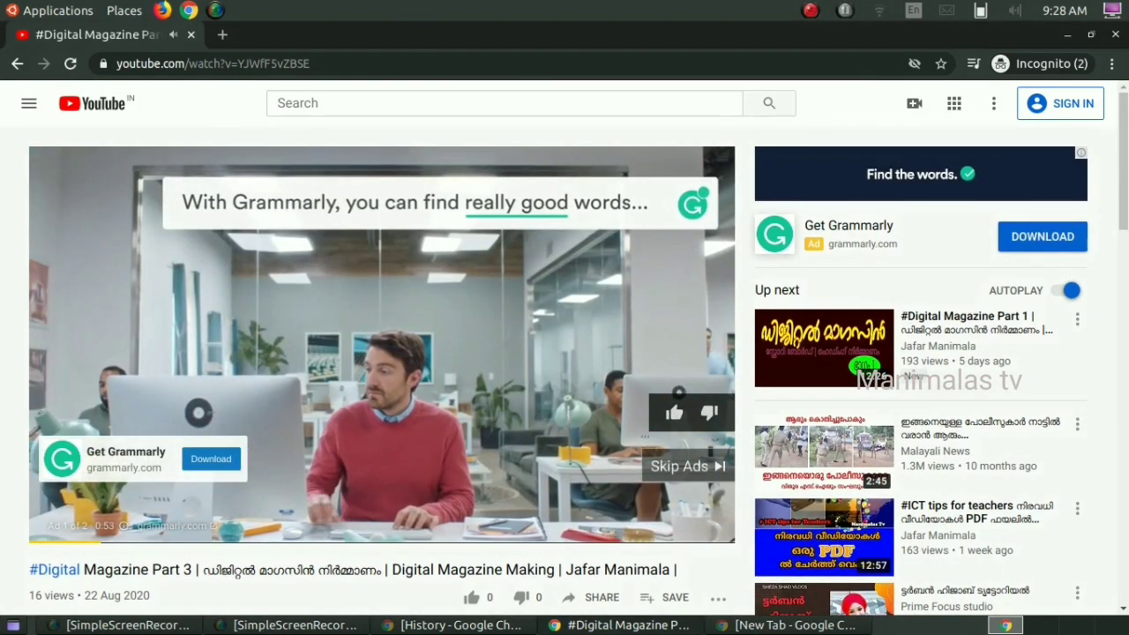
left_click(671, 469)
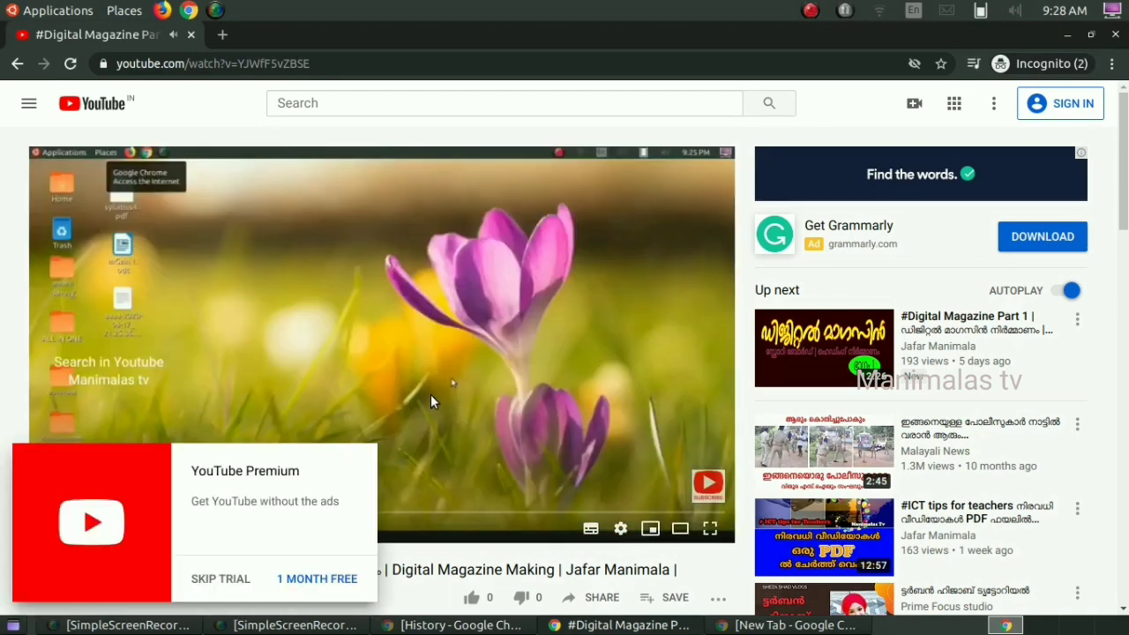
left_click(430, 394)
left_click(236, 578)
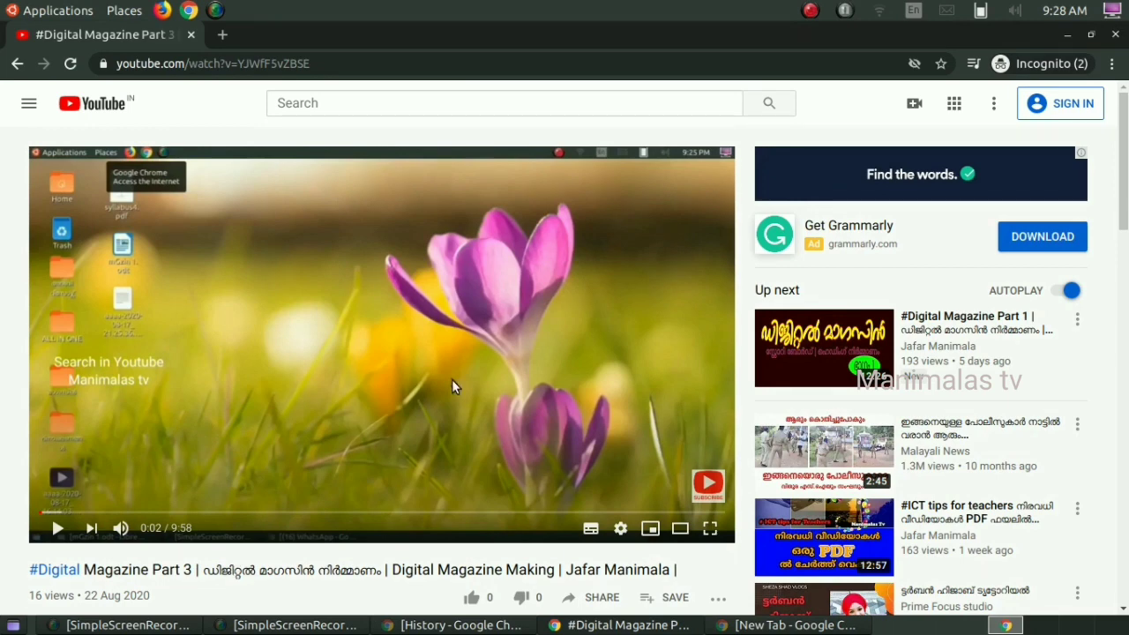
double_click(452, 386)
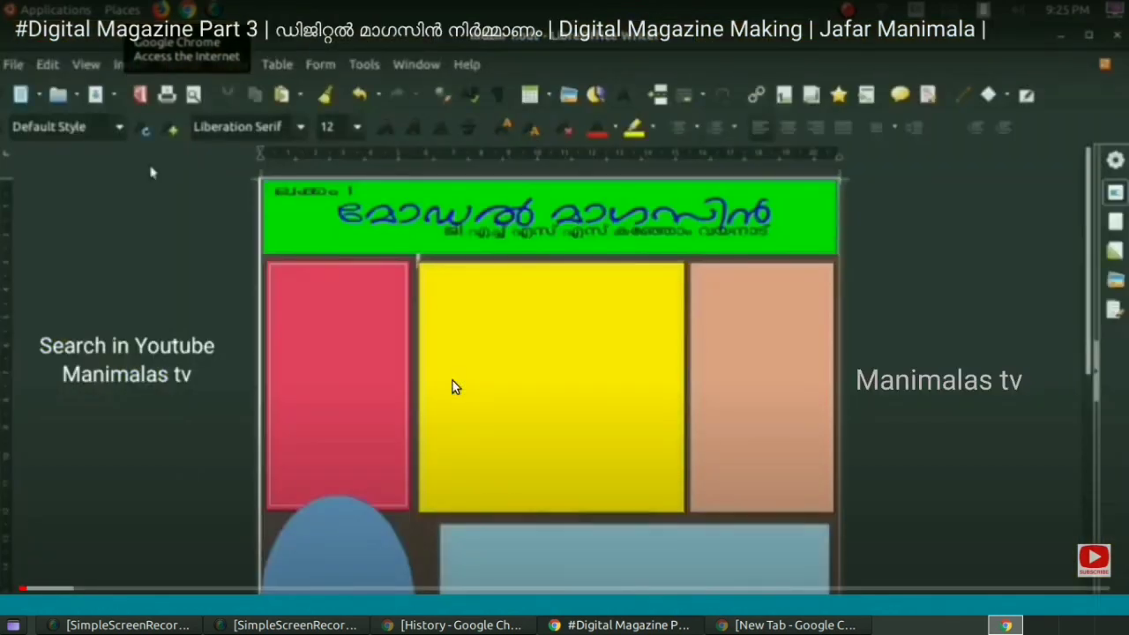
Exit full screen with Esc, then toggle full screen on and off by double-clicking the player.
key("Escape")
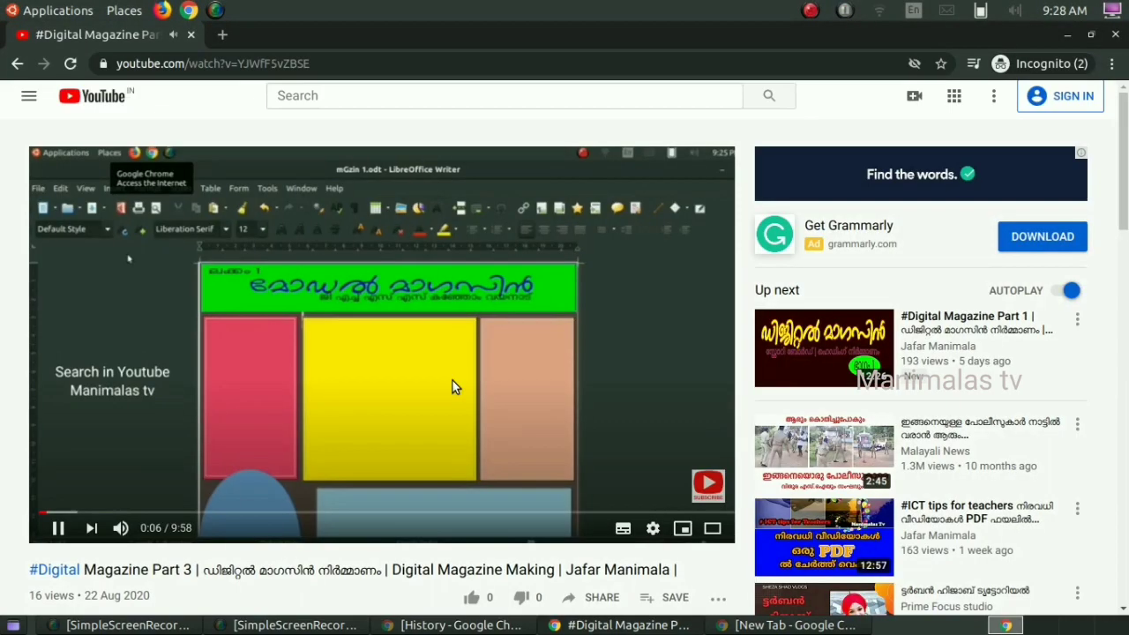
double_click(451, 386)
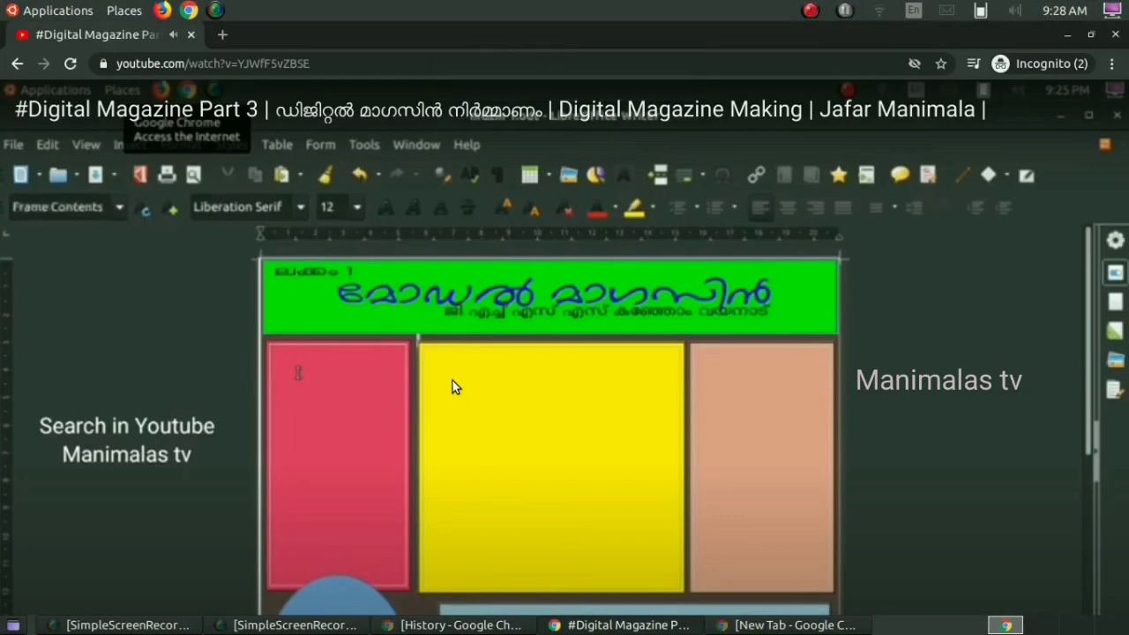
double_click(452, 380)
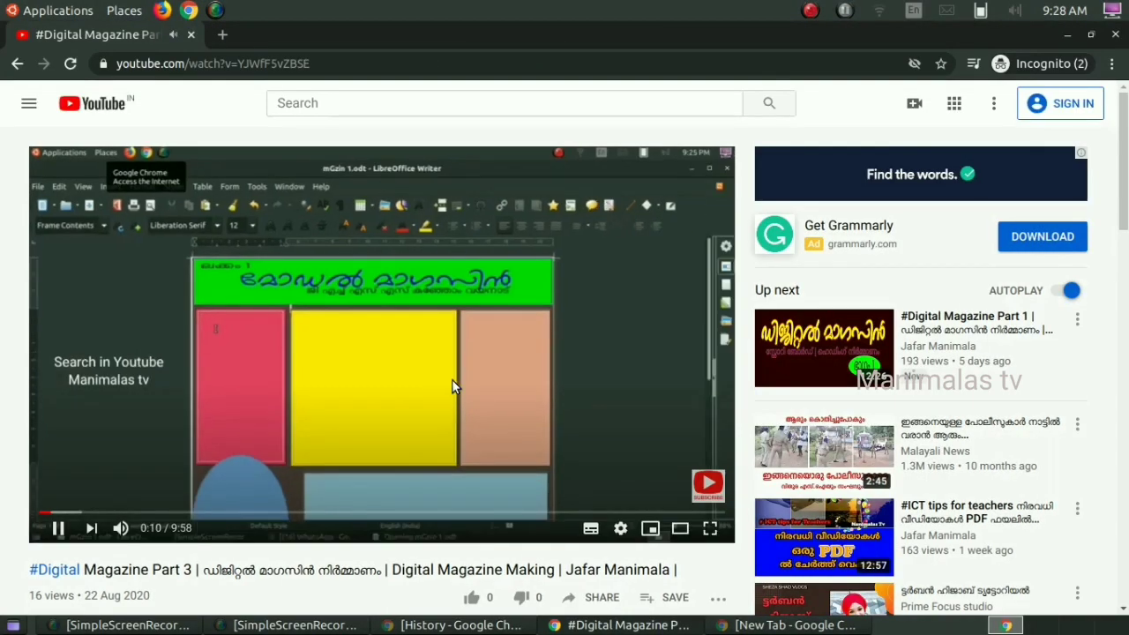
Toggle pause and play a few times, leave it paused, and rewind to 0:00 with the 0 key.
left_click(452, 380)
left_click(452, 386)
left_click(452, 381)
left_click(451, 382)
left_click(452, 386)
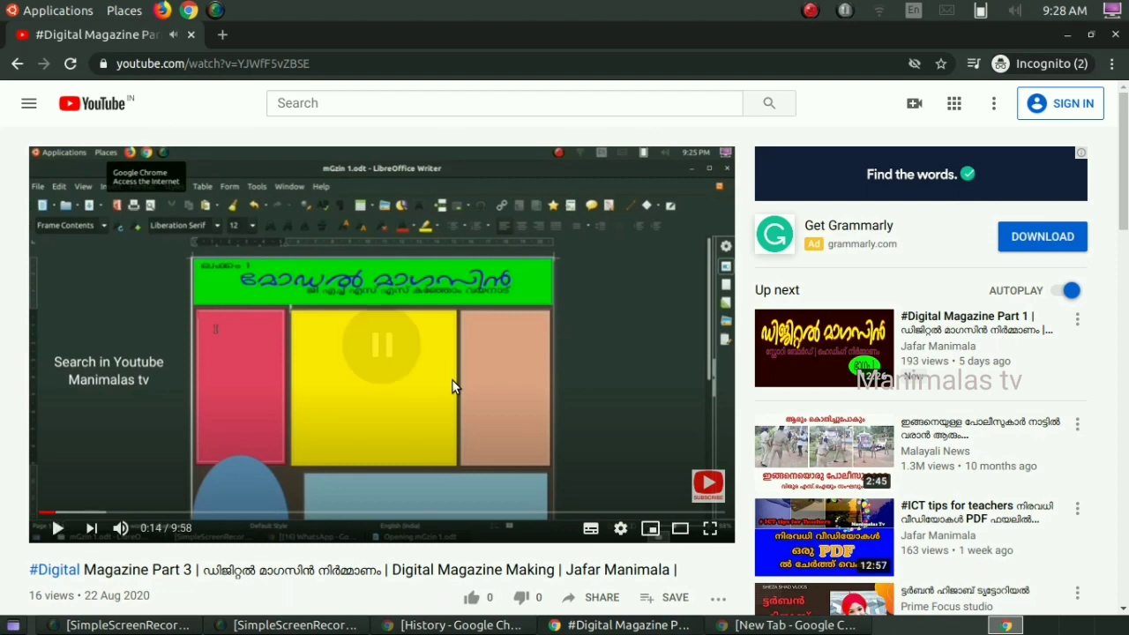
key("0")
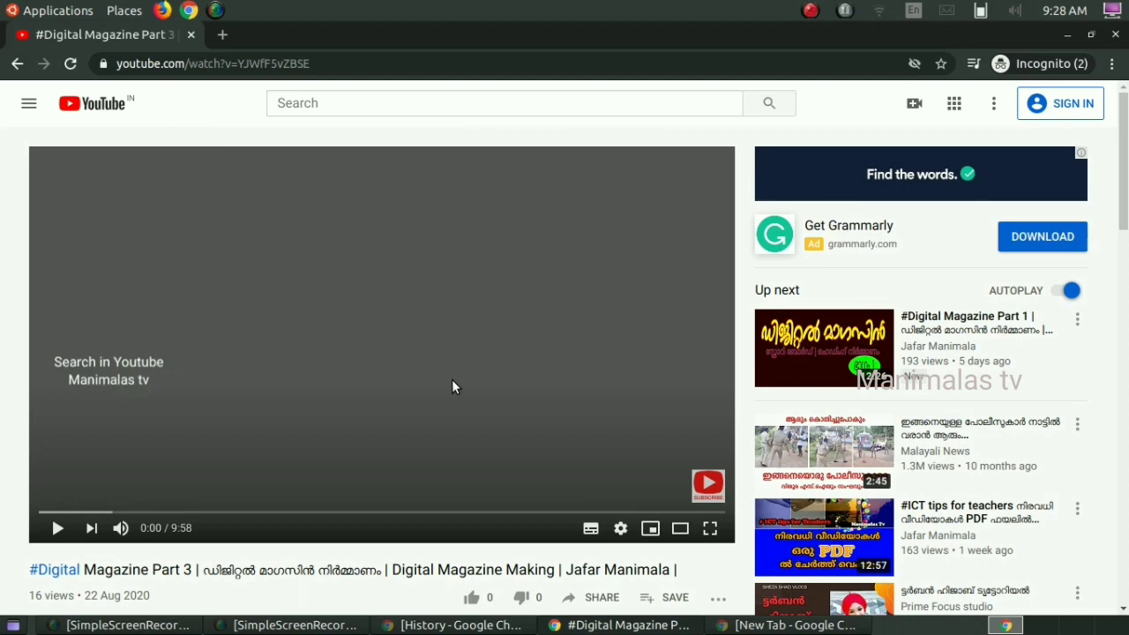
Start the Digital Magazine Part 3 video with K, pause it, then resume playback.
key("k")
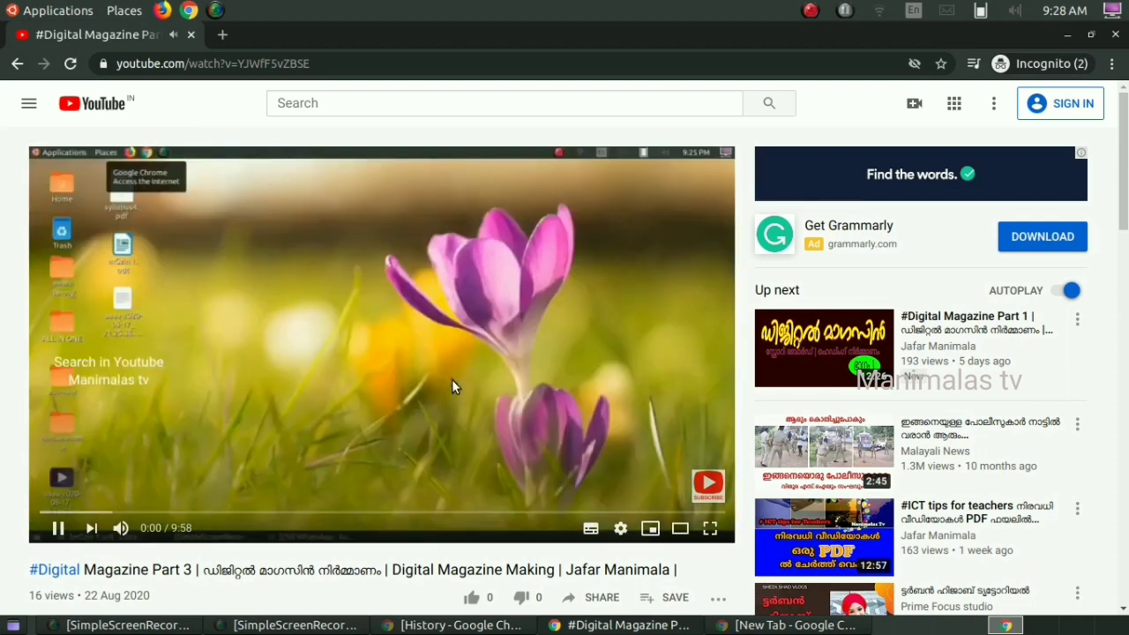
left_click(452, 380)
left_click(432, 363)
Lower the volume with the Down arrow to about 35%, then pause at 0:10.
key("Down")
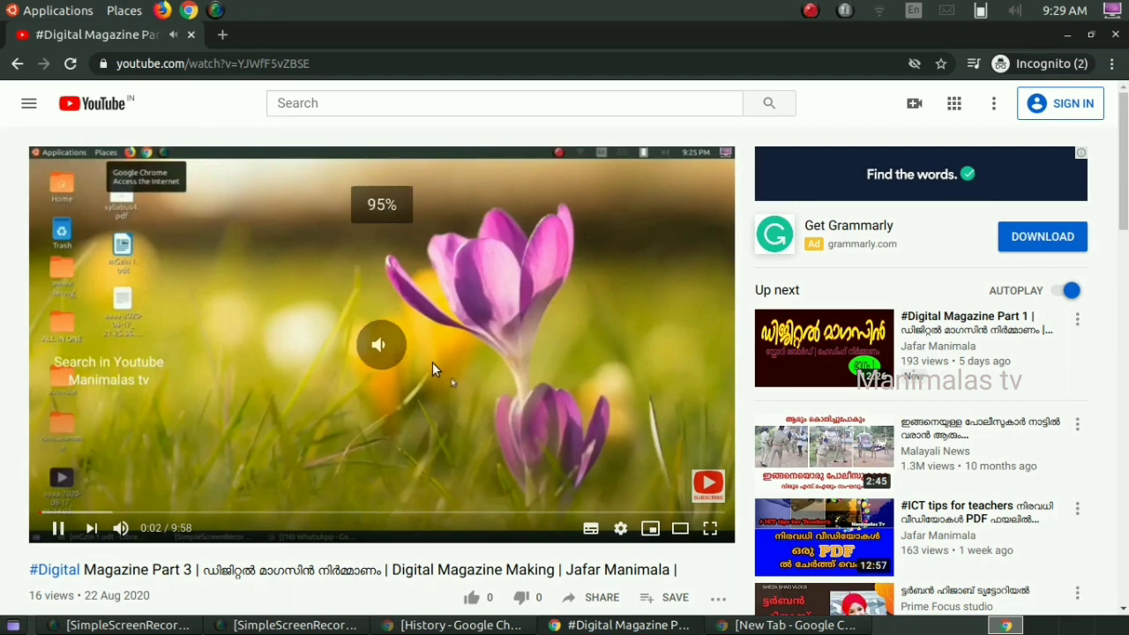
key("Down")
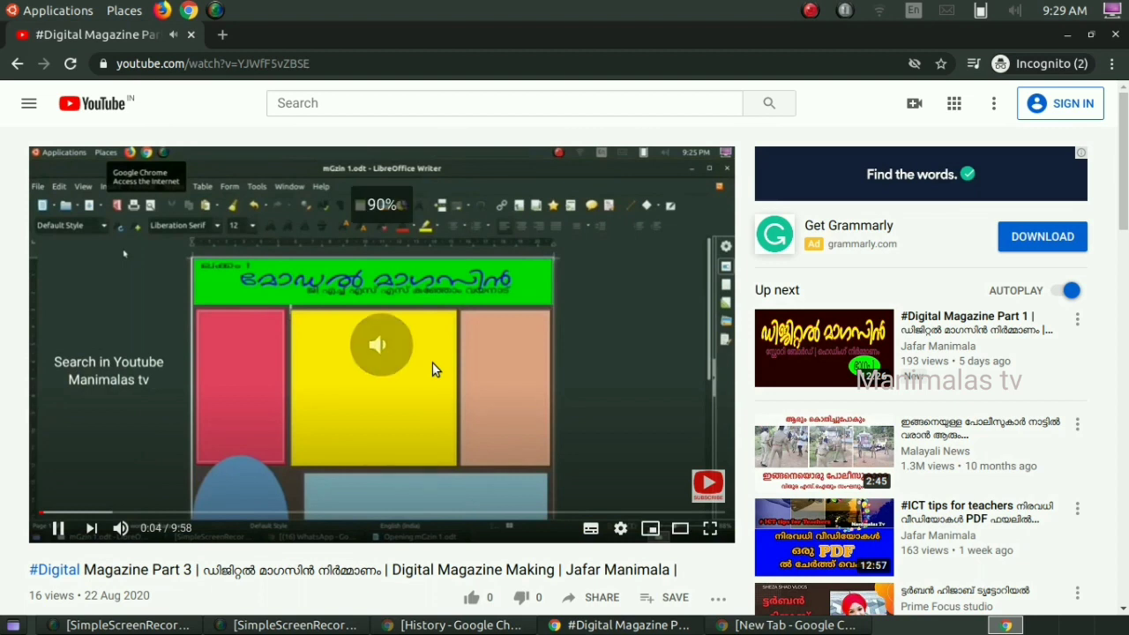
key("Down")
key("Down")
key("Down")
key("Down")
key("Down")
key("Down")
key("Down")
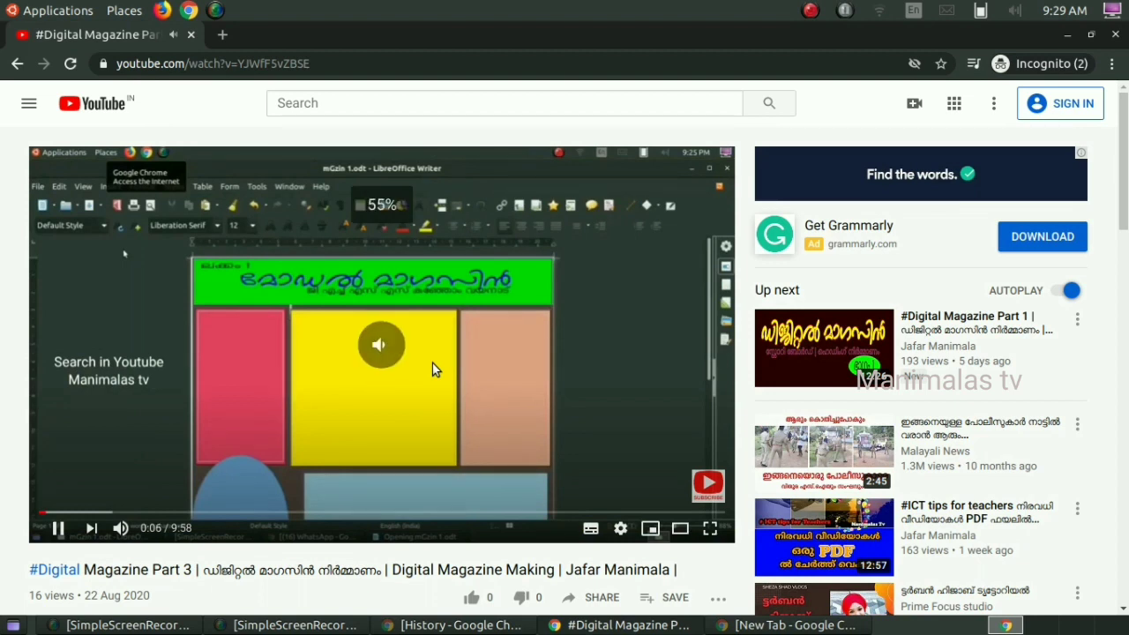
key("Down")
key("Down")
key("Down")
key("Up")
key("Up")
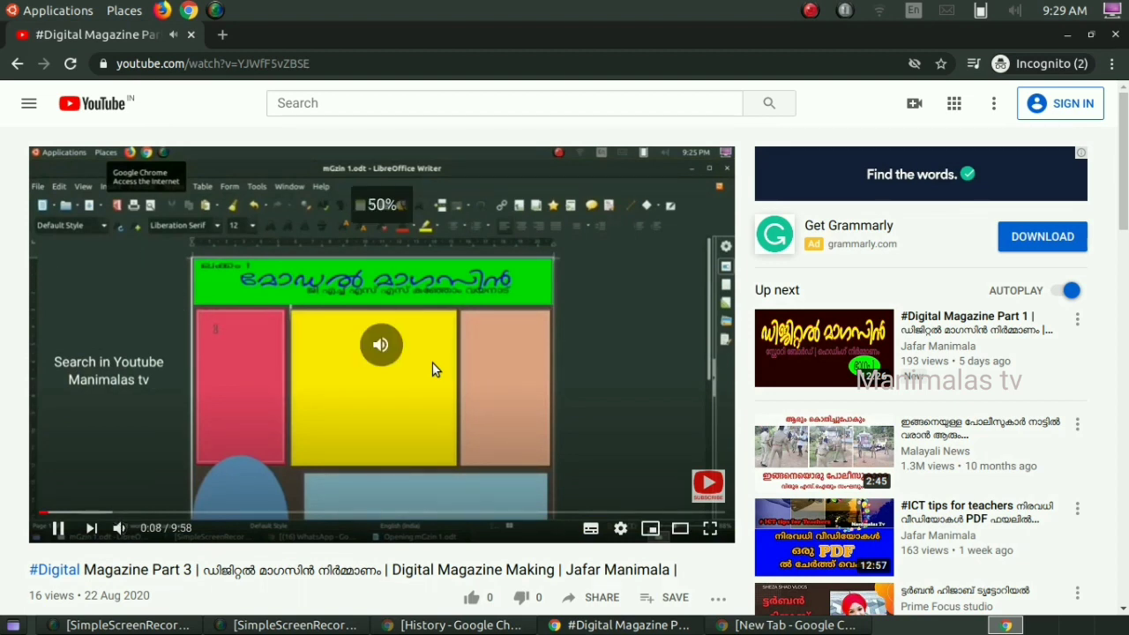
key("Up")
key("Down")
key("Down")
key("Down")
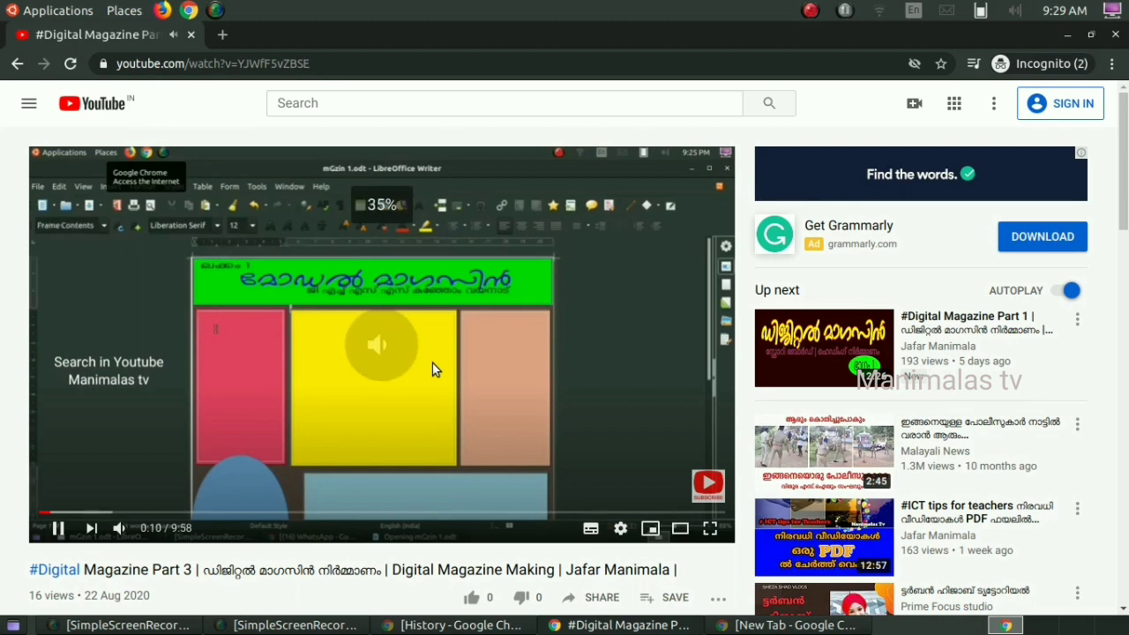
key("Down")
key("space")
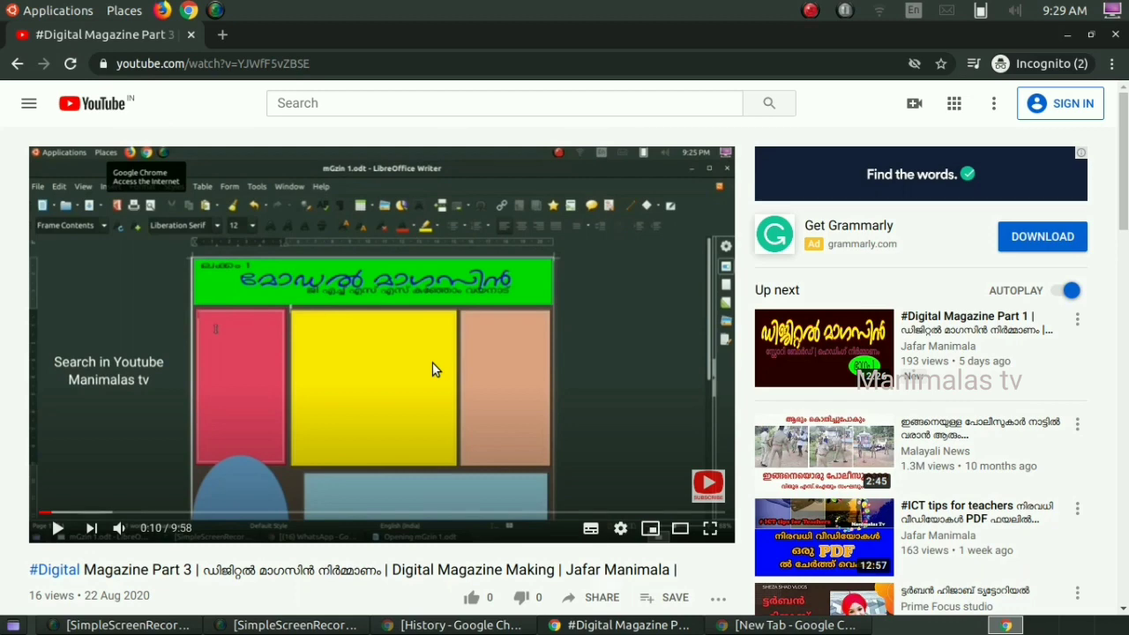
Resume playback and skip the video forward with L, reaching 1:10.
key("space")
key("l")
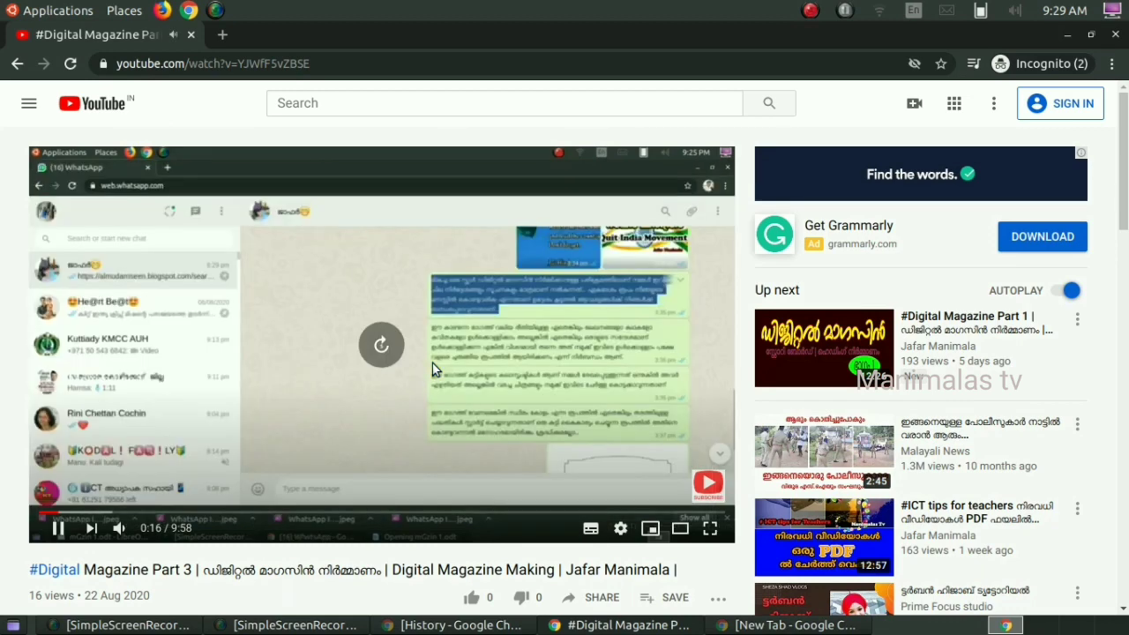
key("l")
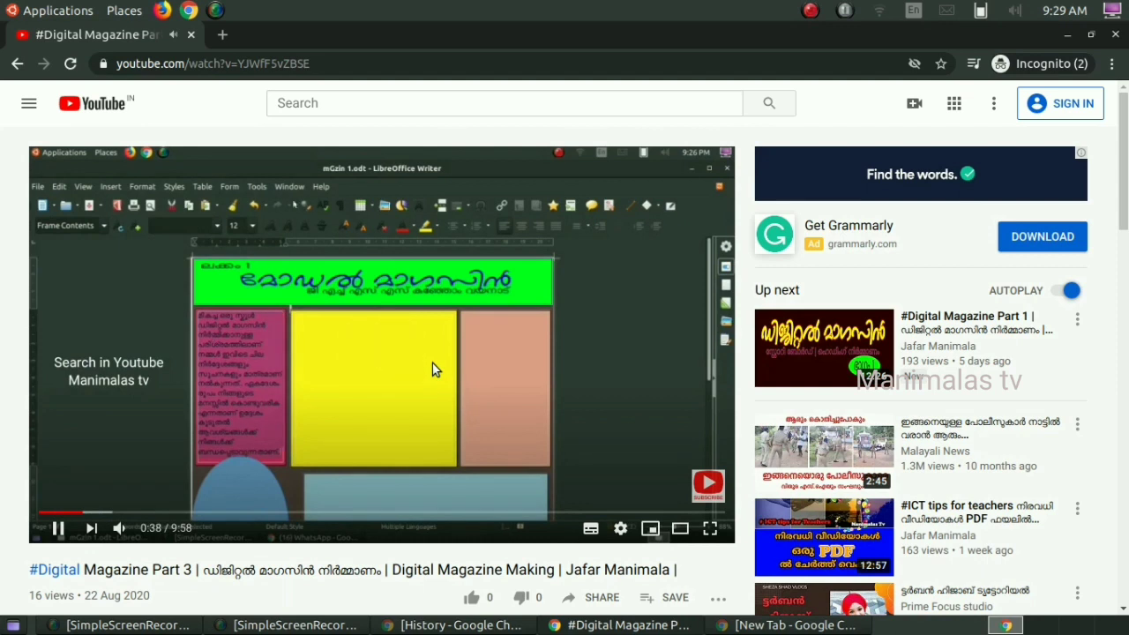
key("l")
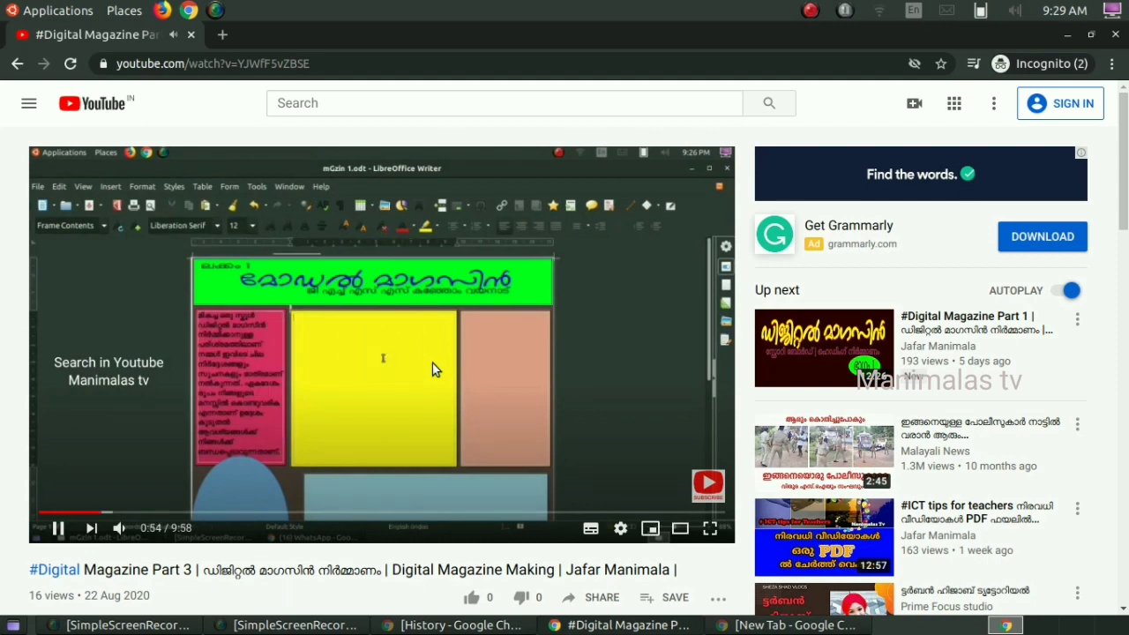
key("l")
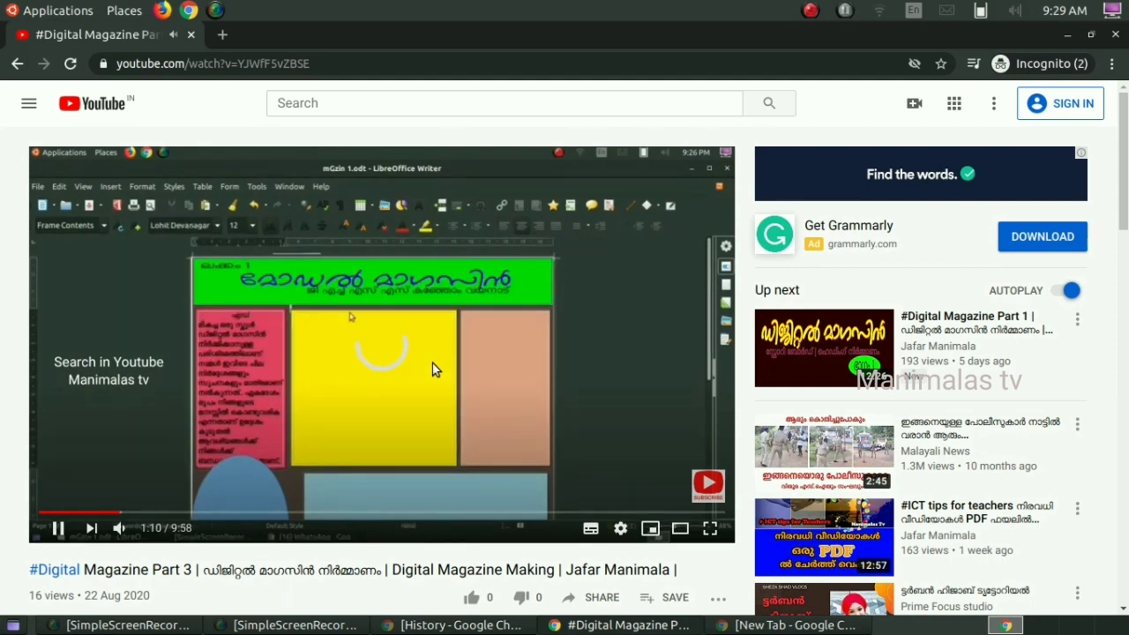
Rewind with J to 0:48, pause at 0:50, and close the incognito window.
key("j")
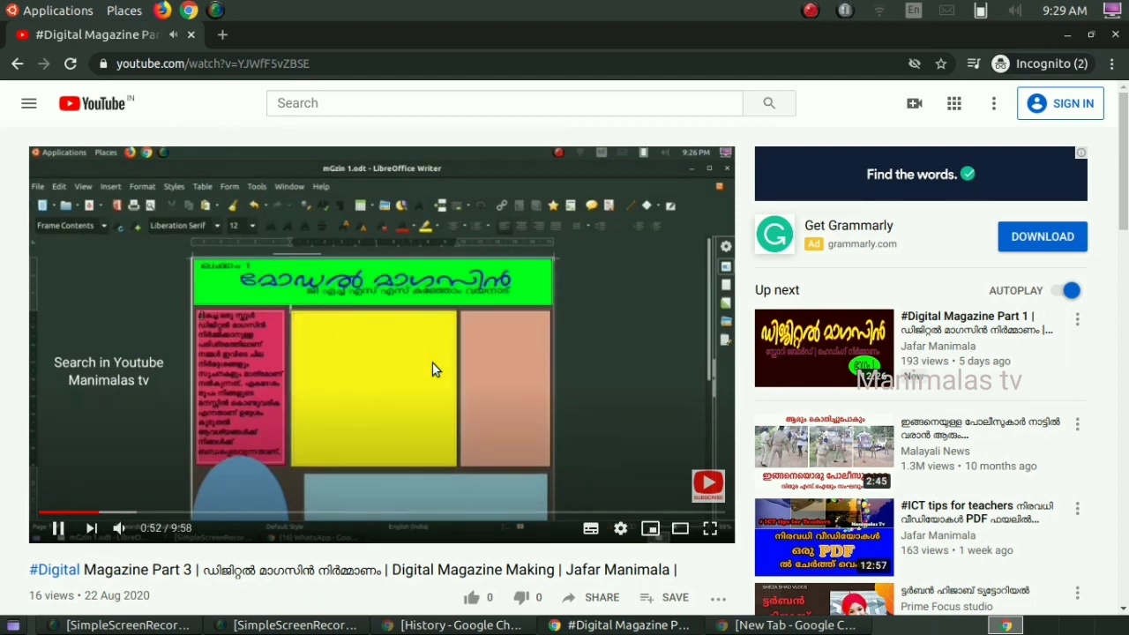
key("j")
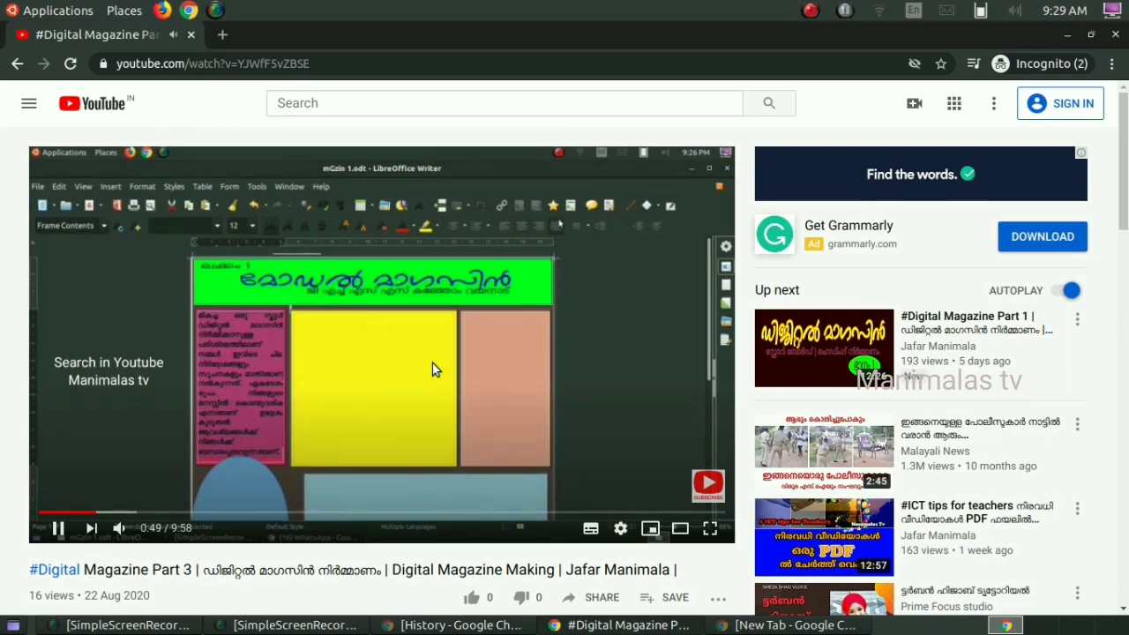
key("k")
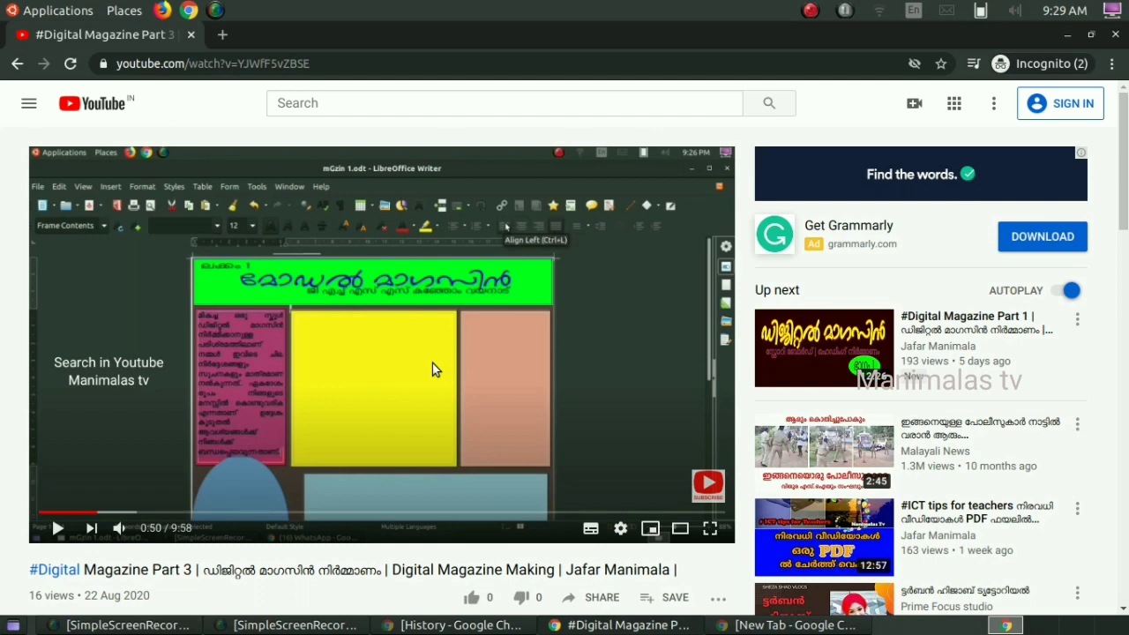
key("ctrl+w")
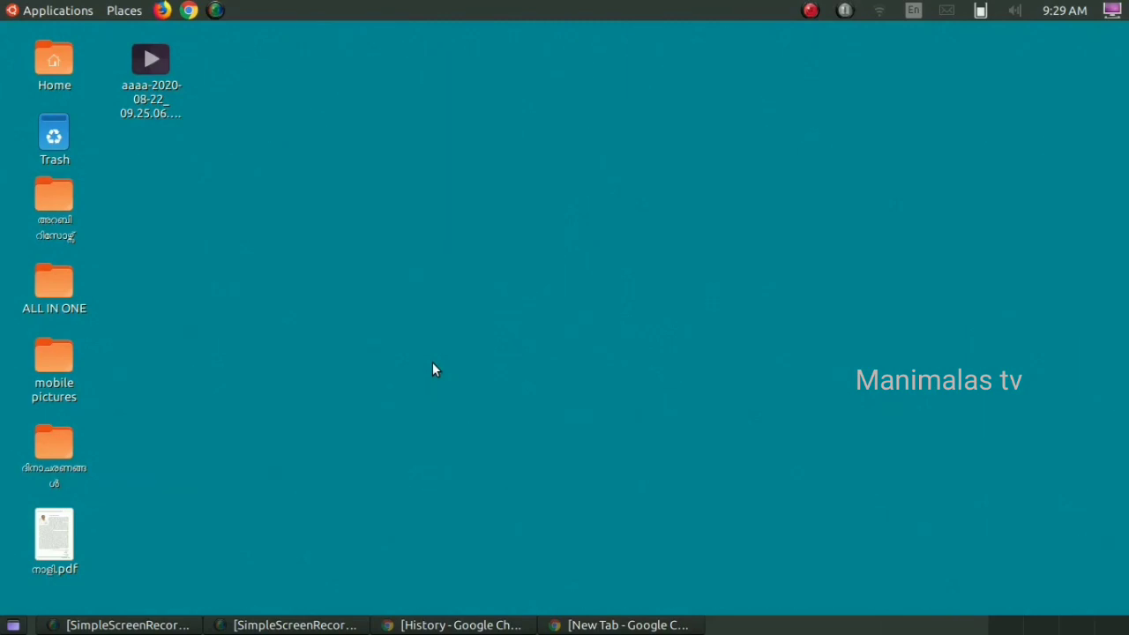